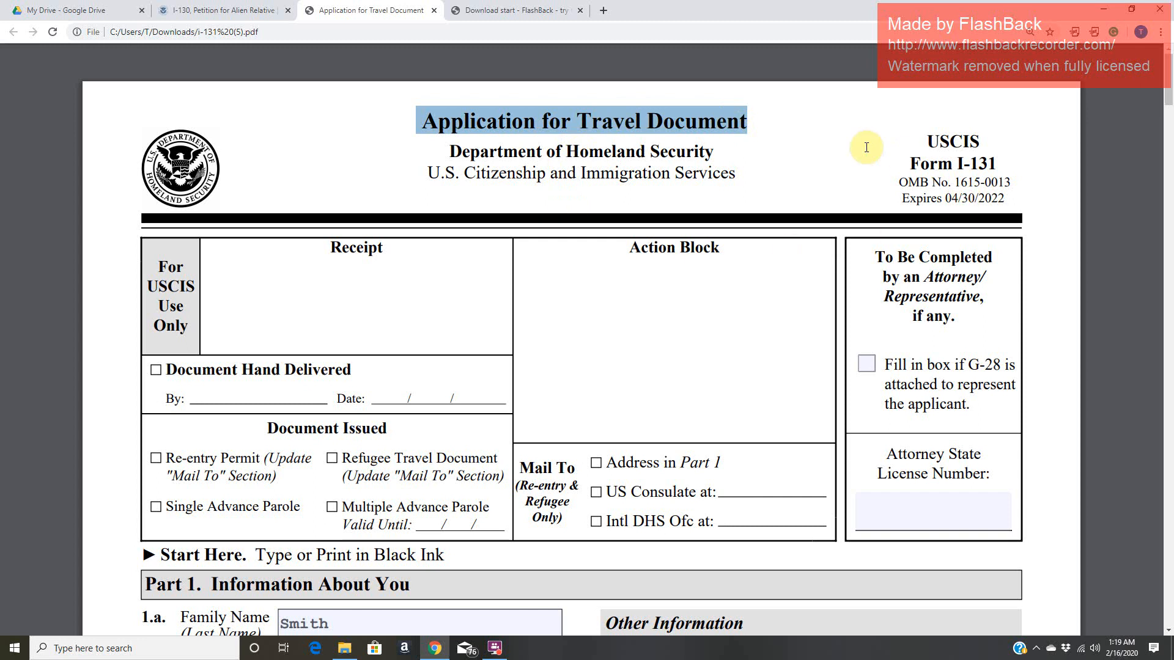
- Review the I-131 header: form number, expiration date, the USCIS-only block and the black-ink instruction
{"action": "left_click_drag", "start_coordinate": [894, 157], "coordinate": [1006, 169]}
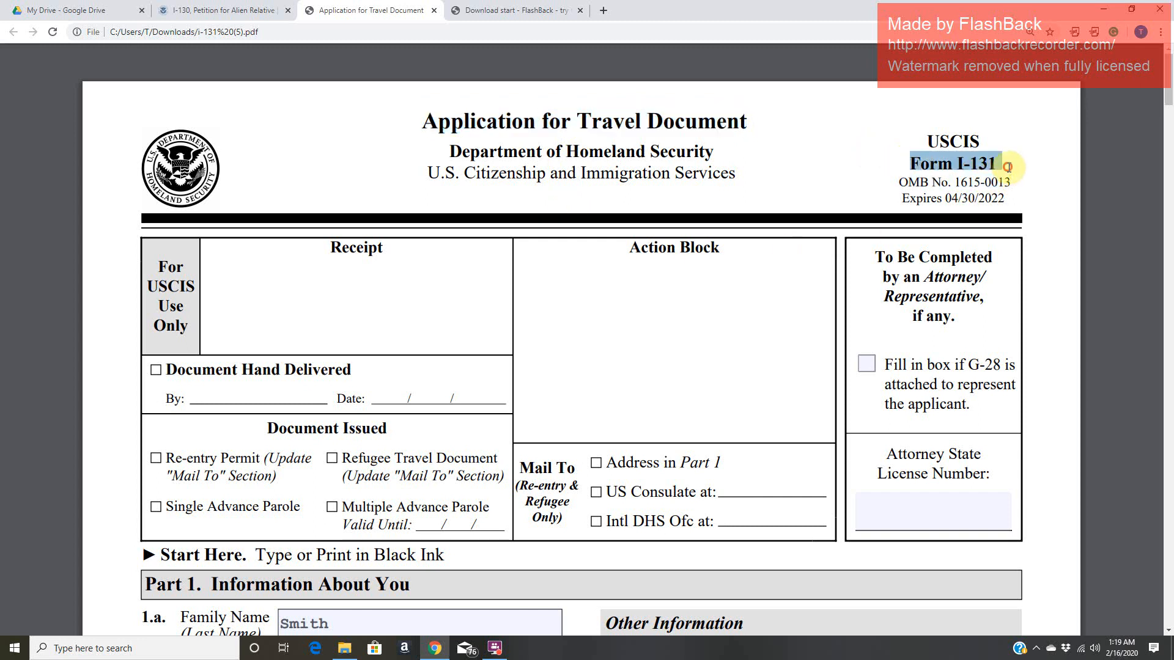
{"action": "left_click_drag", "start_coordinate": [910, 198], "coordinate": [998, 204]}
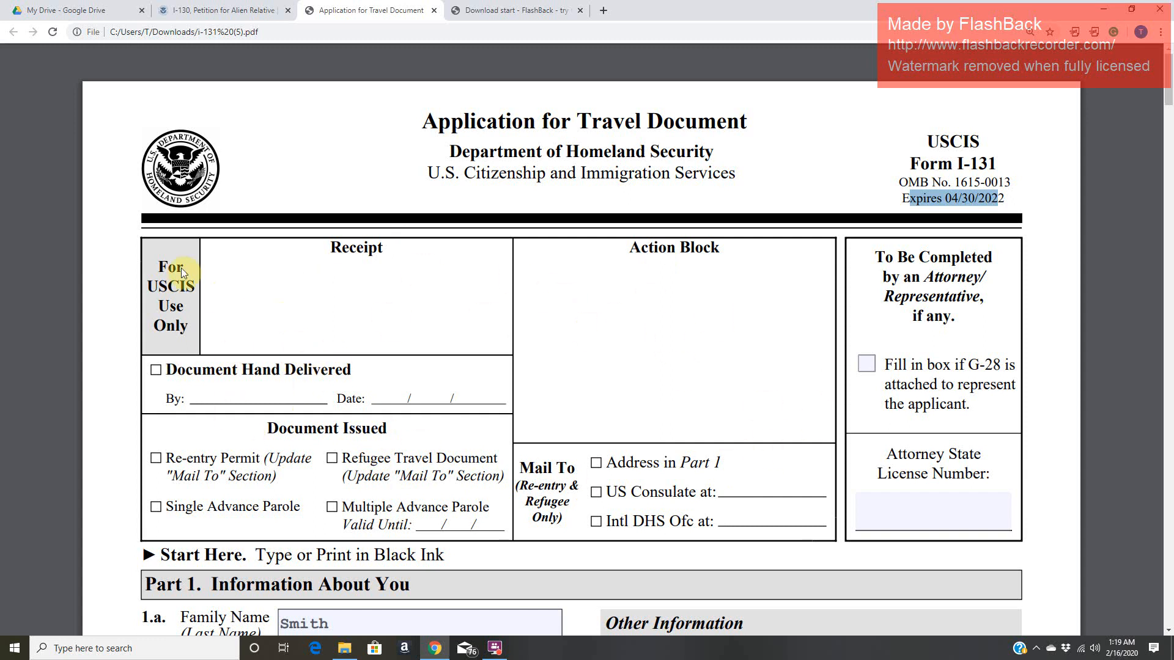
{"action": "left_click_drag", "start_coordinate": [155, 254], "coordinate": [178, 329]}
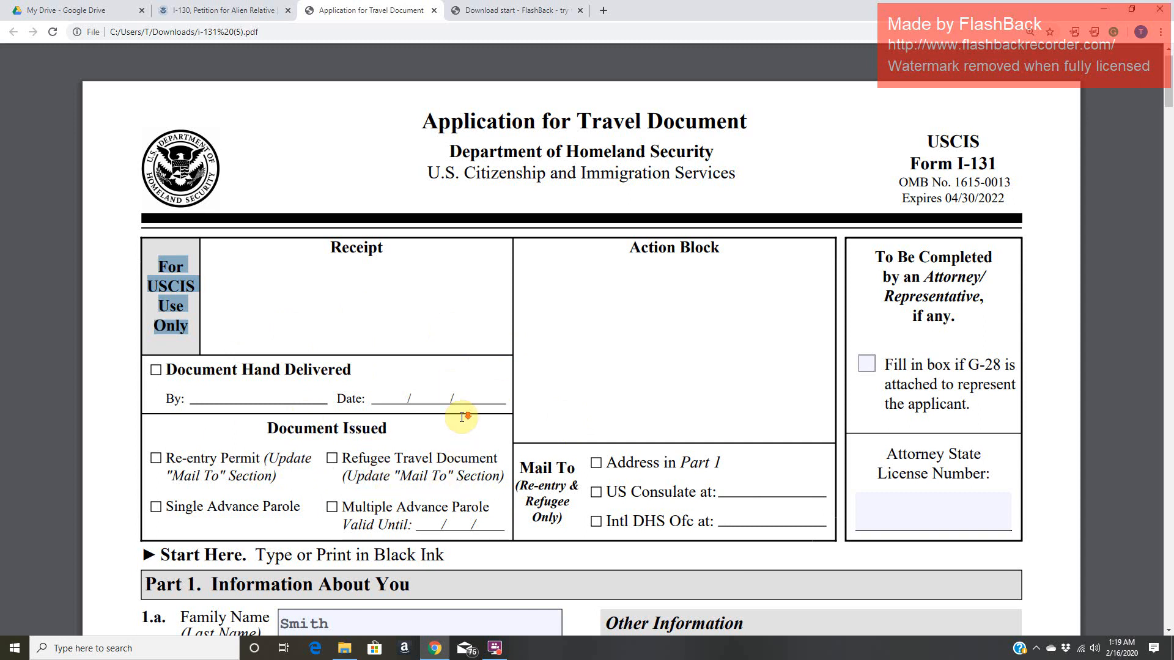
{"action": "scroll", "coordinate": [462, 428], "scroll_direction": "down", "scroll_amount": 4}
{"action": "left_click_drag", "start_coordinate": [161, 310], "coordinate": [455, 314]}
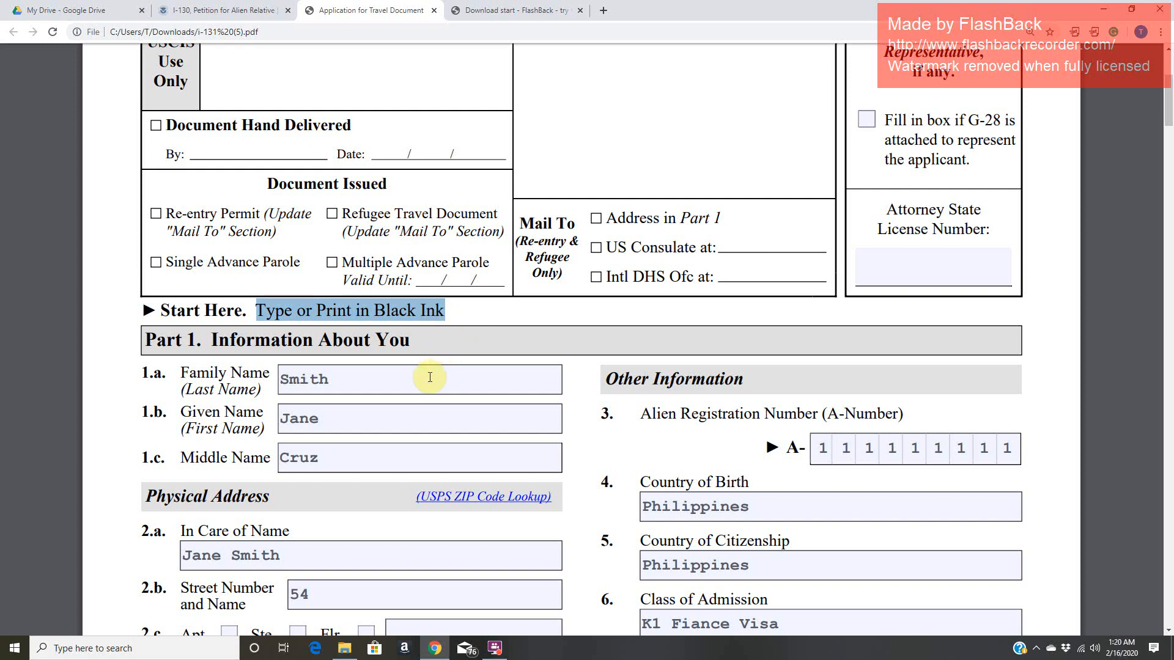
- Examine the family, given and middle name entries in Part 1, Information About You
{"action": "left_click", "coordinate": [380, 417]}
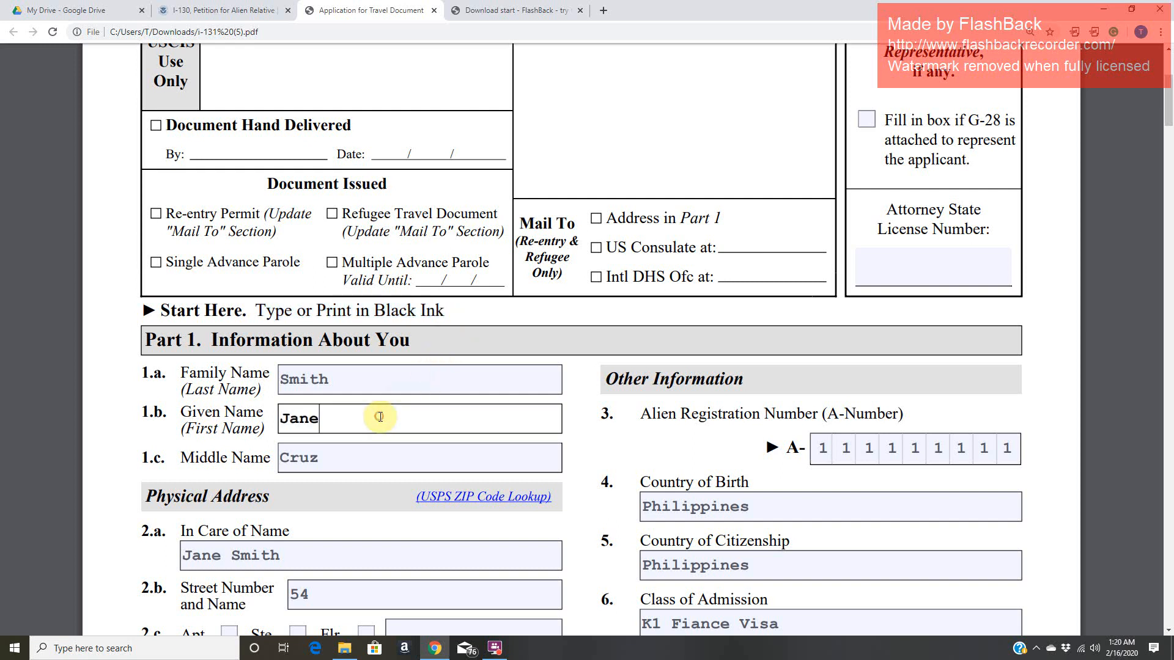
{"action": "left_click", "coordinate": [355, 458]}
{"action": "left_click", "coordinate": [366, 416]}
{"action": "left_click_drag", "start_coordinate": [144, 340], "coordinate": [415, 347]}
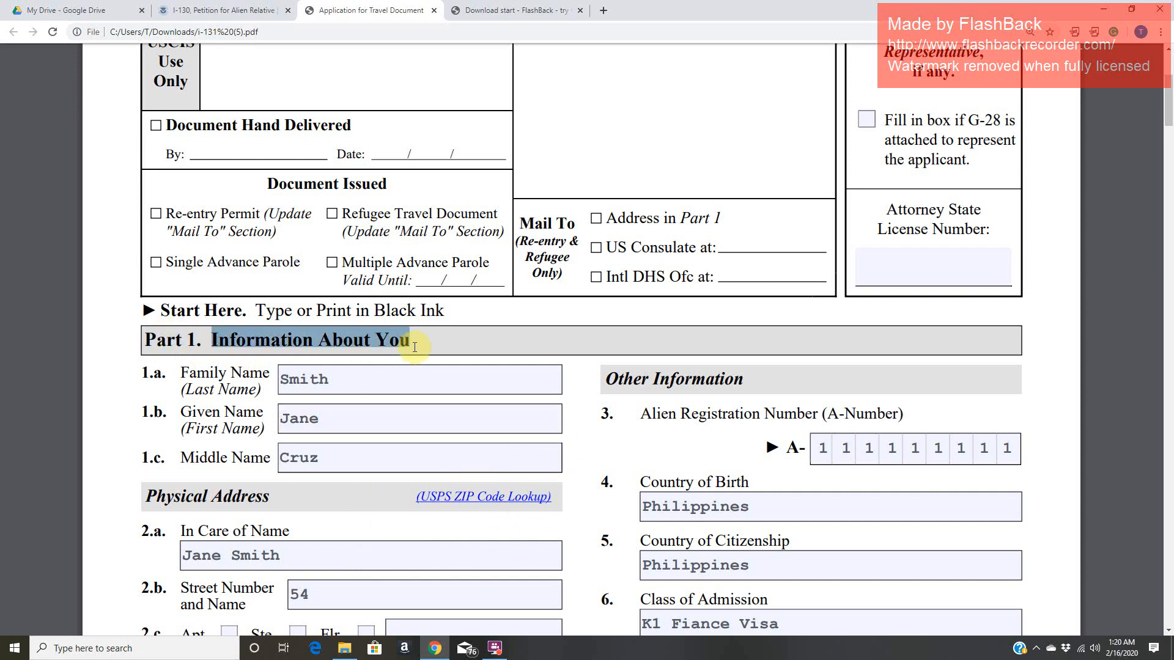
{"action": "left_click", "coordinate": [433, 381]}
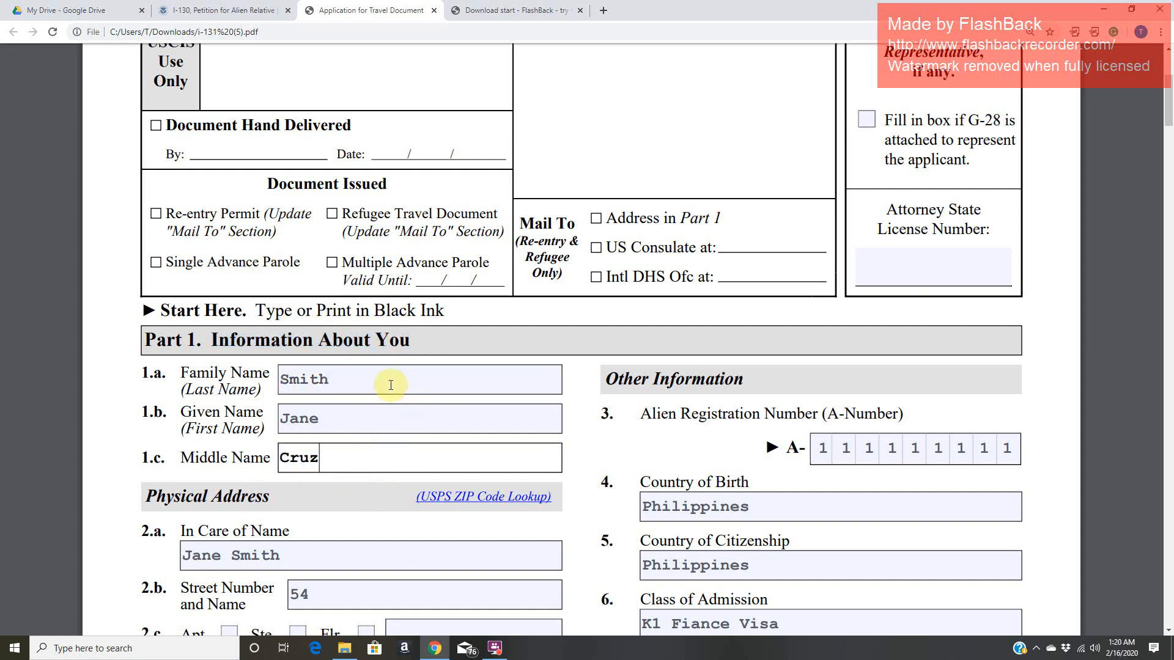
{"action": "left_click", "coordinate": [369, 418]}
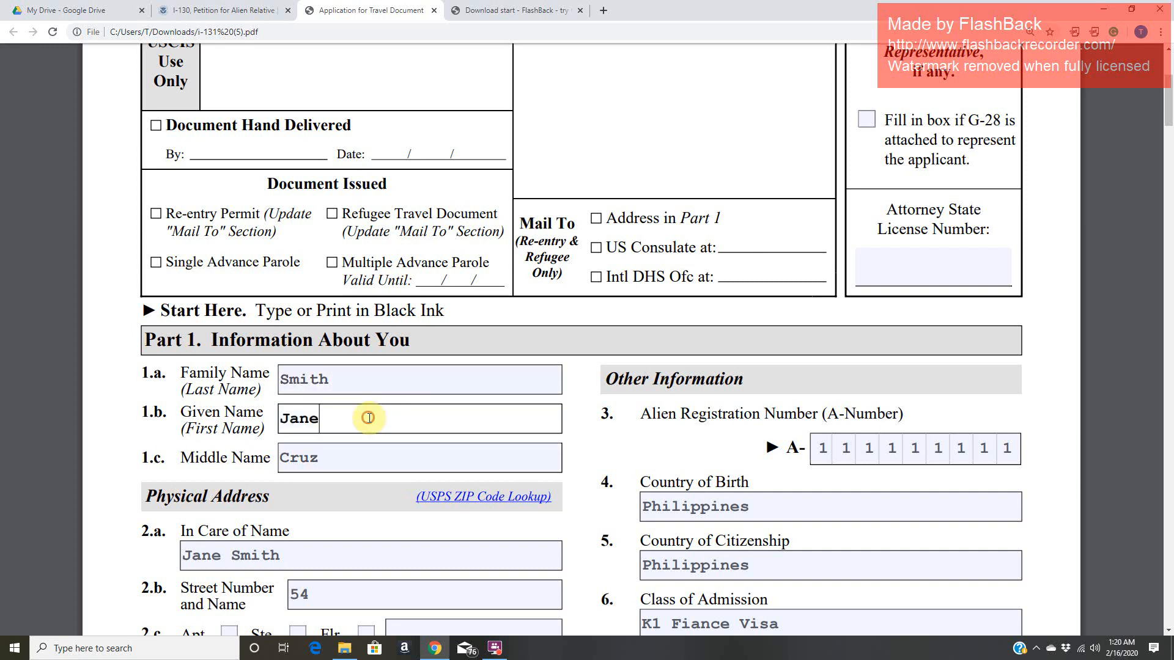
{"action": "left_click", "coordinate": [288, 381]}
{"action": "left_click", "coordinate": [337, 383]}
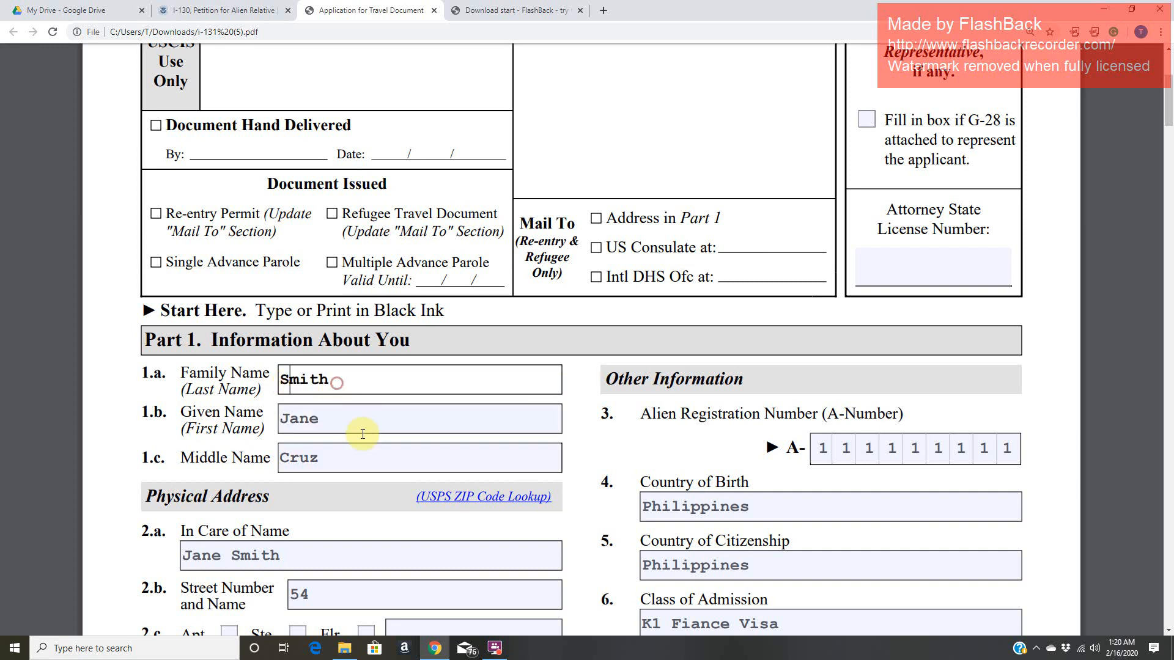
{"action": "left_click", "coordinate": [351, 426]}
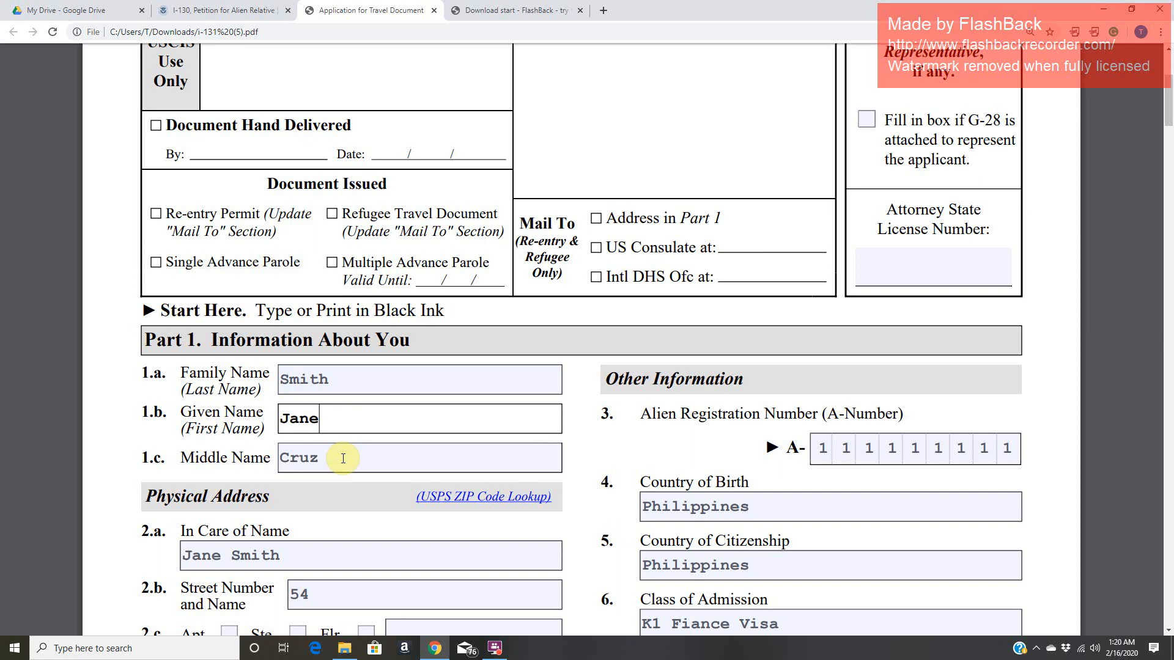
- Check the In Care of Name entry in item 2.a of the Physical Address section
{"action": "scroll", "coordinate": [343, 457], "scroll_direction": "down", "scroll_amount": 1}
{"action": "scroll", "coordinate": [343, 457], "scroll_direction": "down", "scroll_amount": 5}
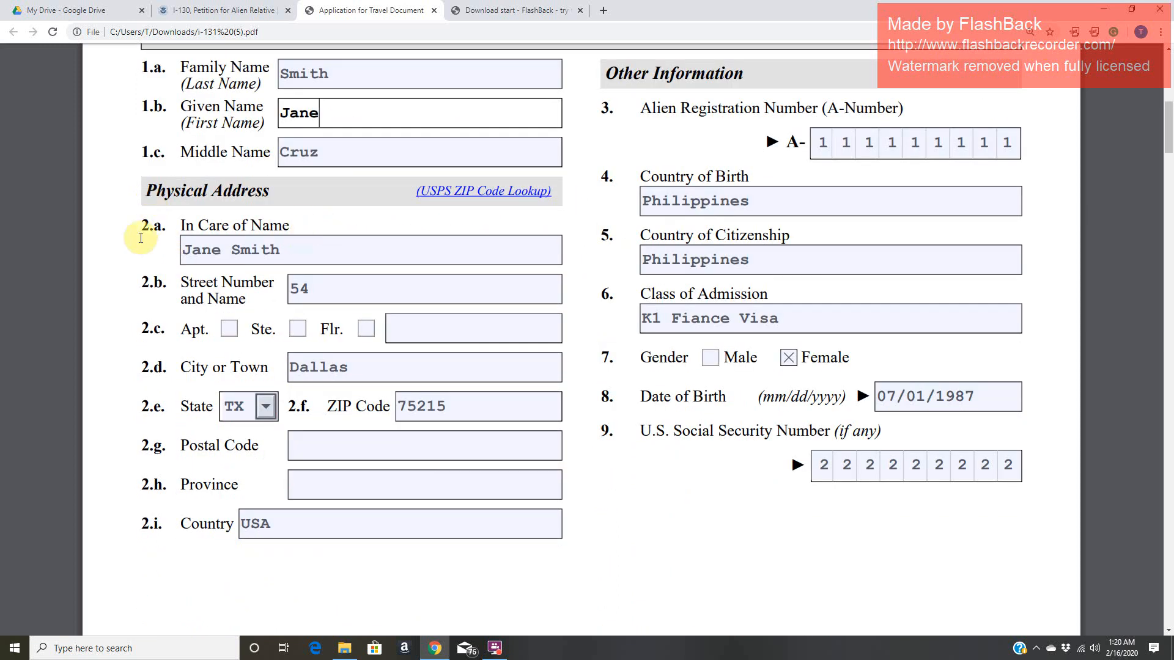
{"action": "left_click", "coordinate": [303, 252]}
{"action": "left_click_drag", "start_coordinate": [188, 245], "coordinate": [300, 253]}
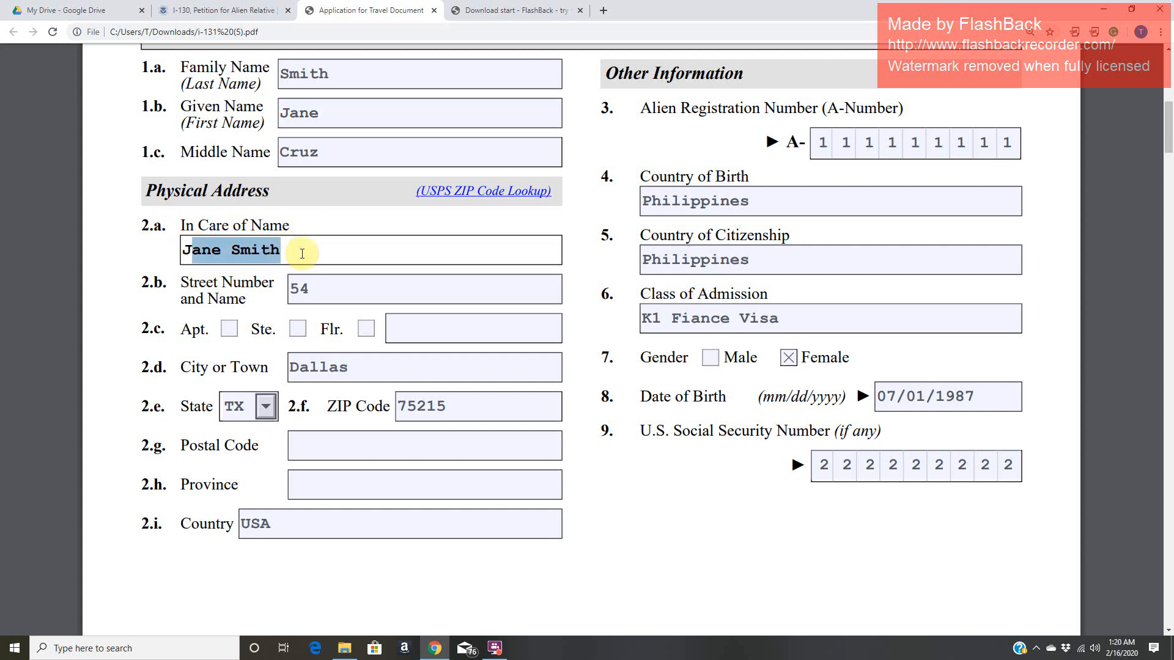
{"action": "left_click", "coordinate": [301, 253]}
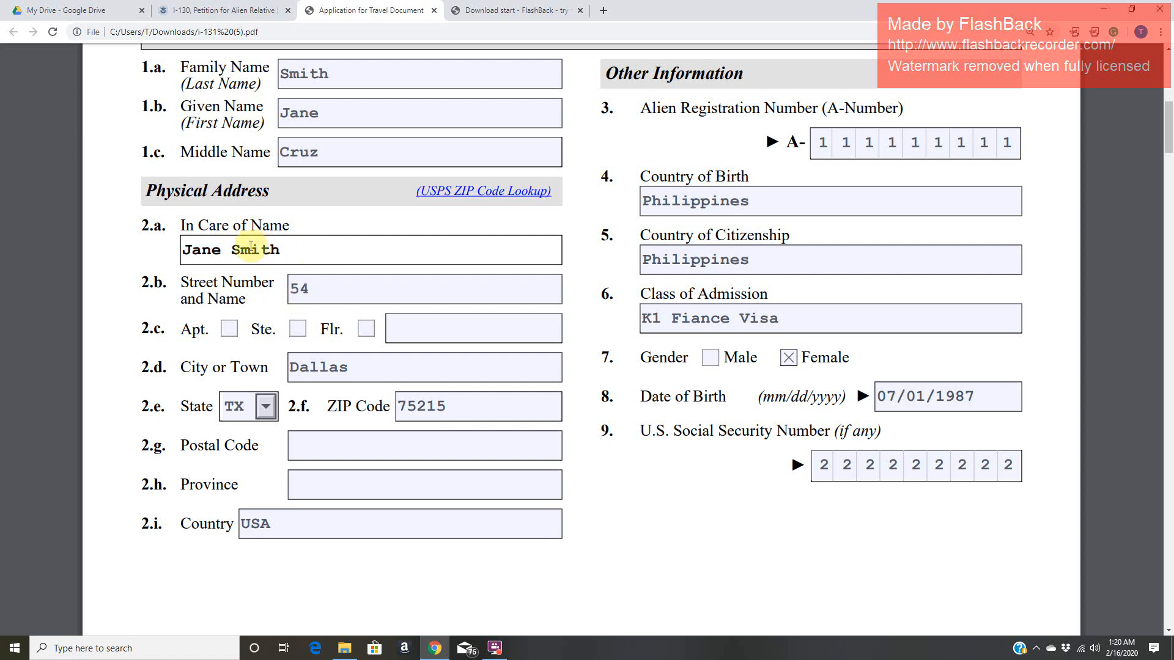
{"action": "left_click_drag", "start_coordinate": [185, 249], "coordinate": [288, 244]}
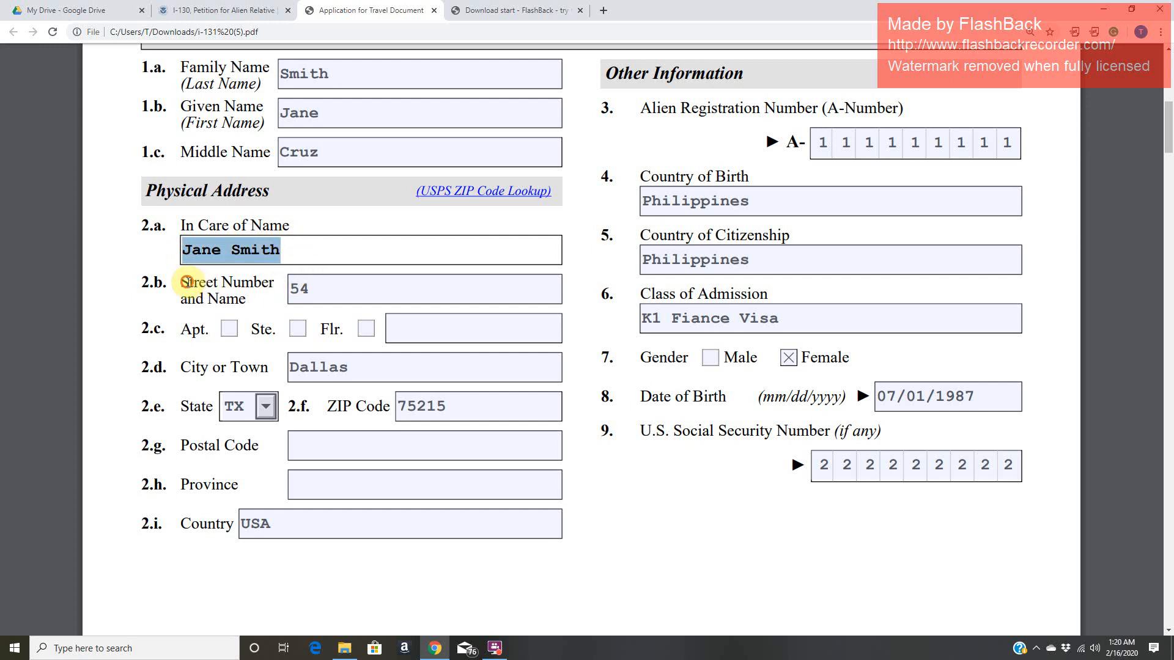
- Go through the street, city, state, ZIP code and country entries of the physical address
{"action": "left_click", "coordinate": [189, 282]}
{"action": "left_click", "coordinate": [296, 288]}
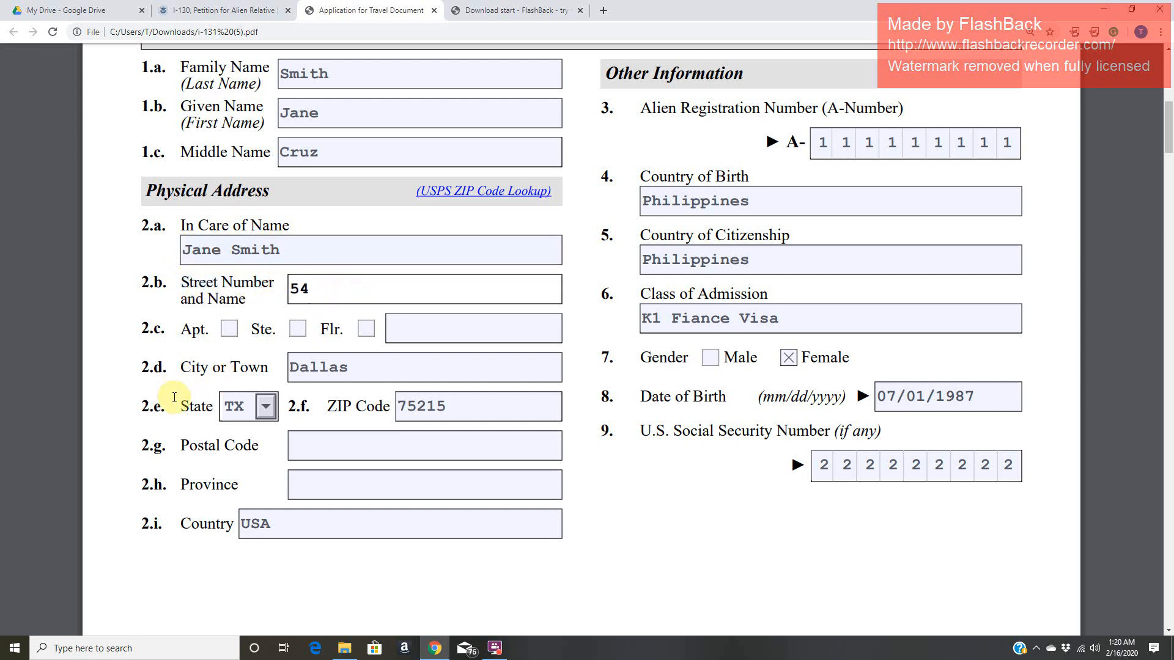
{"action": "left_click", "coordinate": [391, 371]}
{"action": "left_click", "coordinate": [178, 405]}
{"action": "double_click", "coordinate": [203, 405]}
{"action": "left_click", "coordinate": [481, 406]}
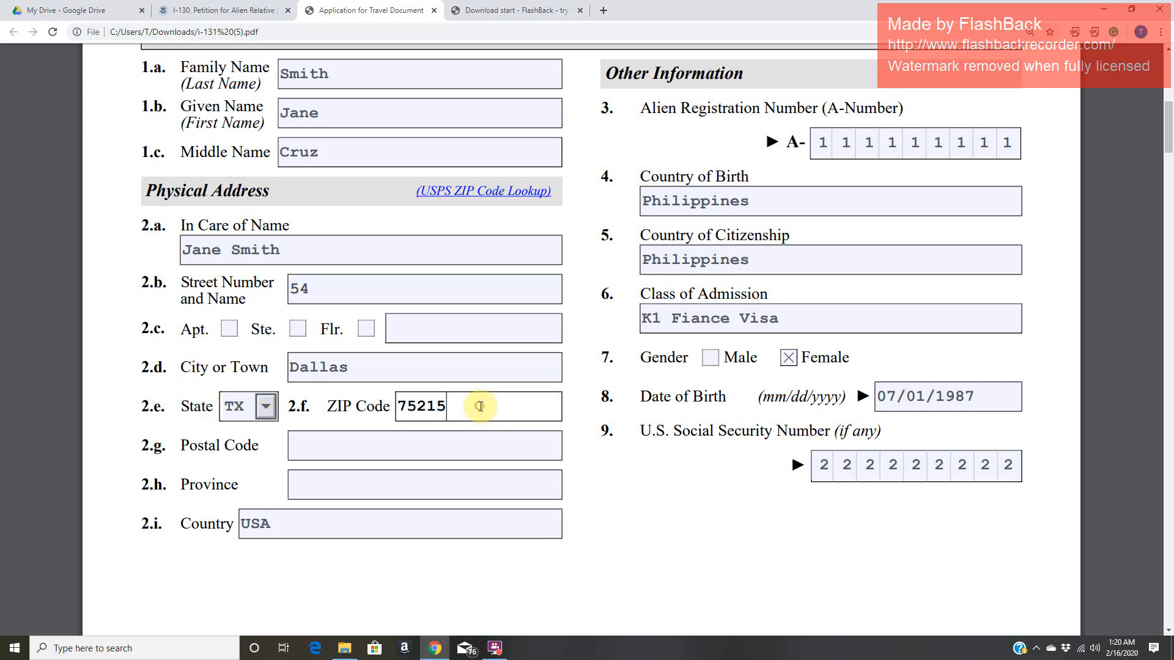
{"action": "left_click", "coordinate": [244, 527]}
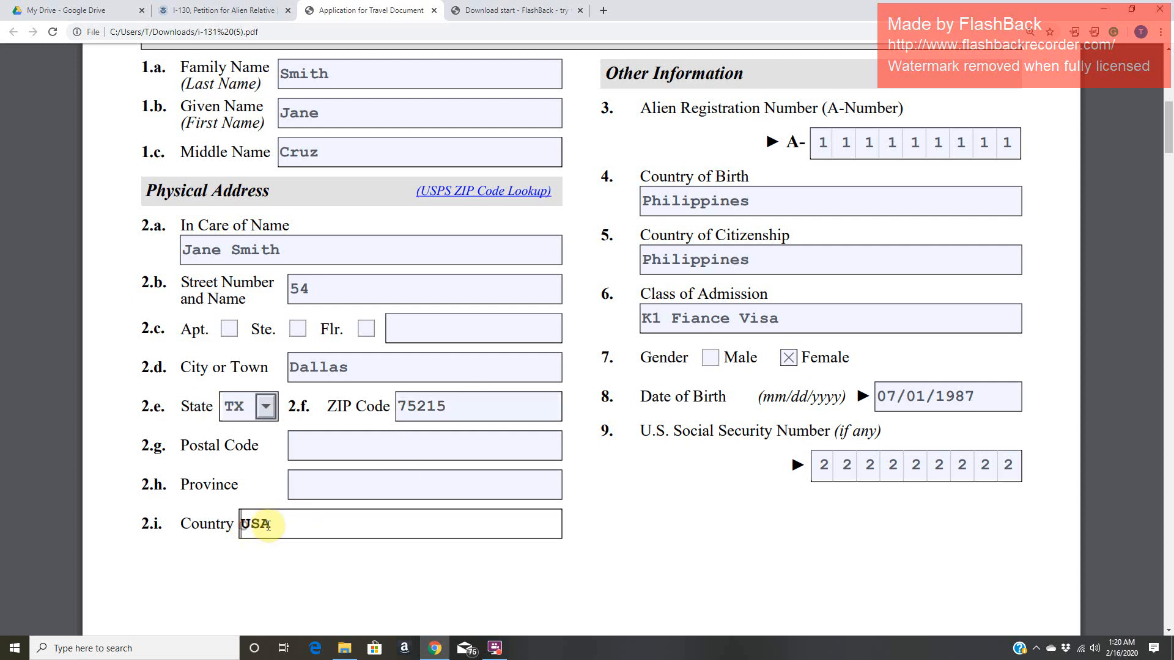
{"action": "type", "text": "USA"}
- Examine the Alien Registration Number and Country of Birth items under Other Information
{"action": "scroll", "coordinate": [306, 526], "scroll_direction": "up", "scroll_amount": 2}
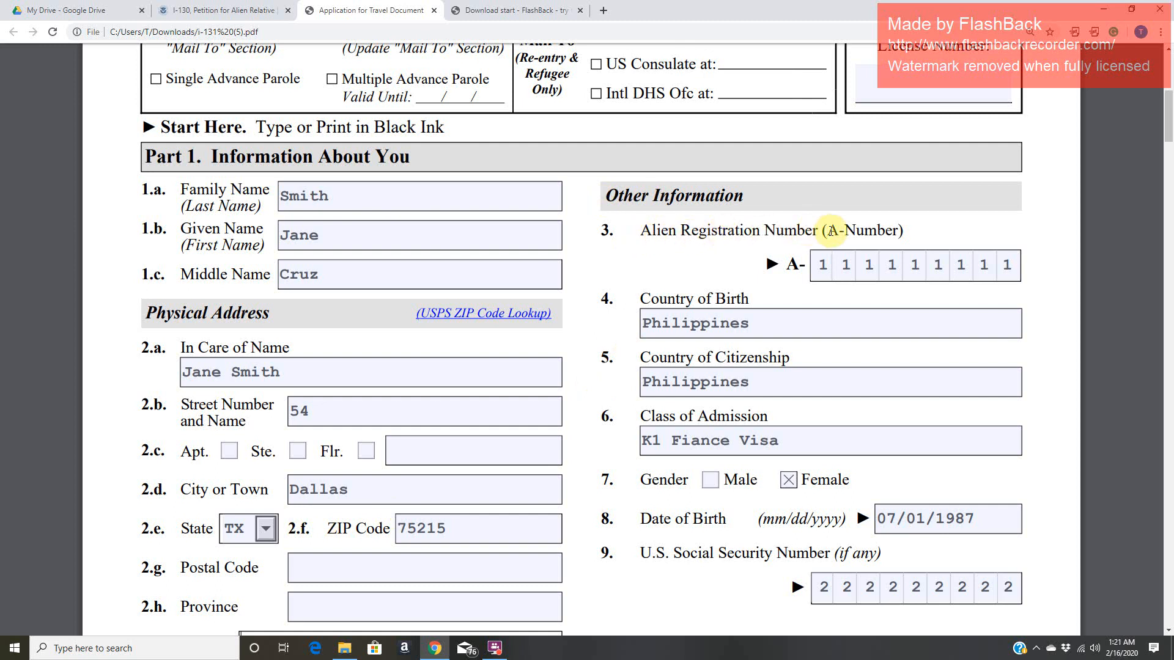
{"action": "left_click", "coordinate": [857, 268]}
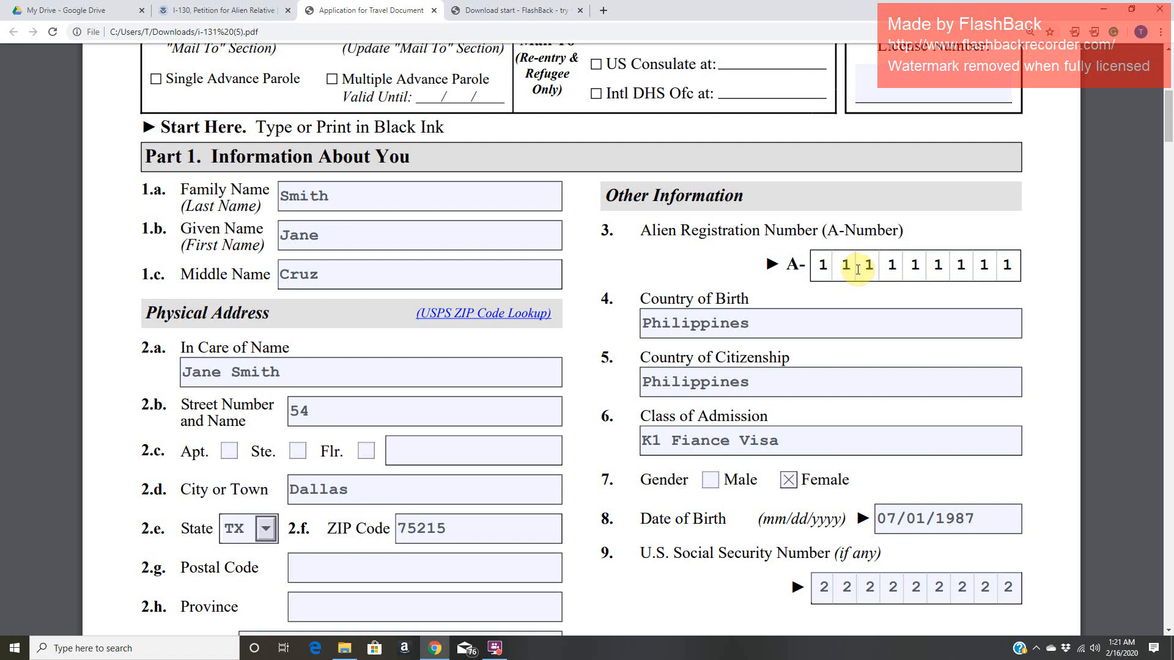
{"action": "left_click", "coordinate": [844, 267]}
{"action": "left_click", "coordinate": [822, 272]}
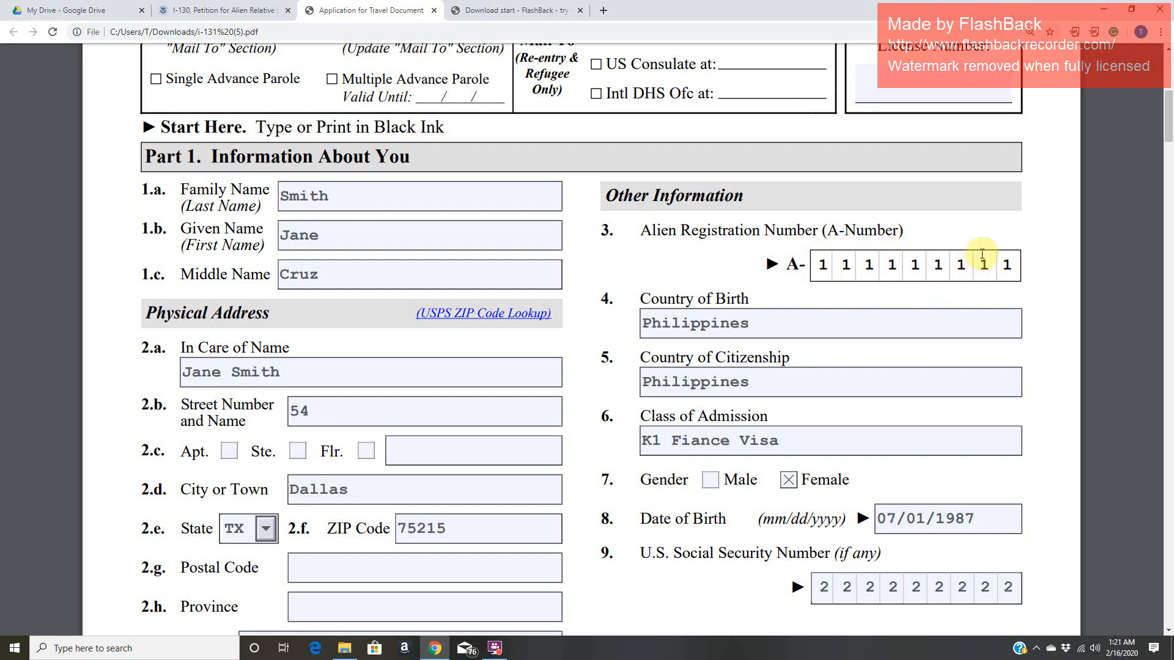
{"action": "left_click", "coordinate": [822, 267]}
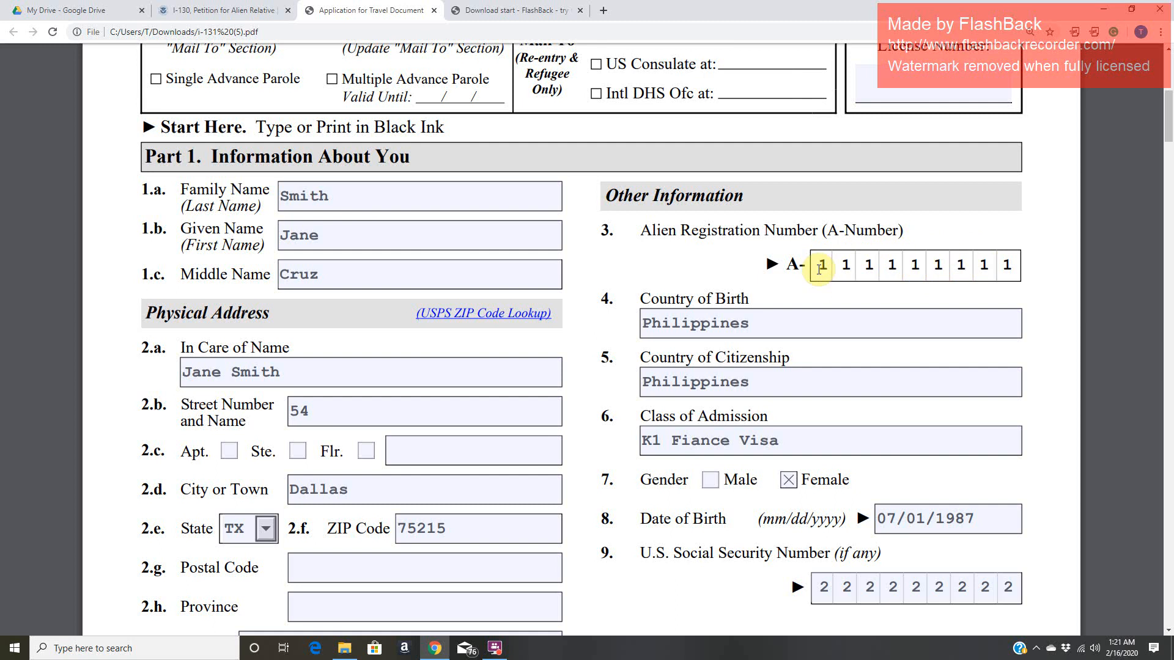
{"action": "left_click", "coordinate": [647, 299]}
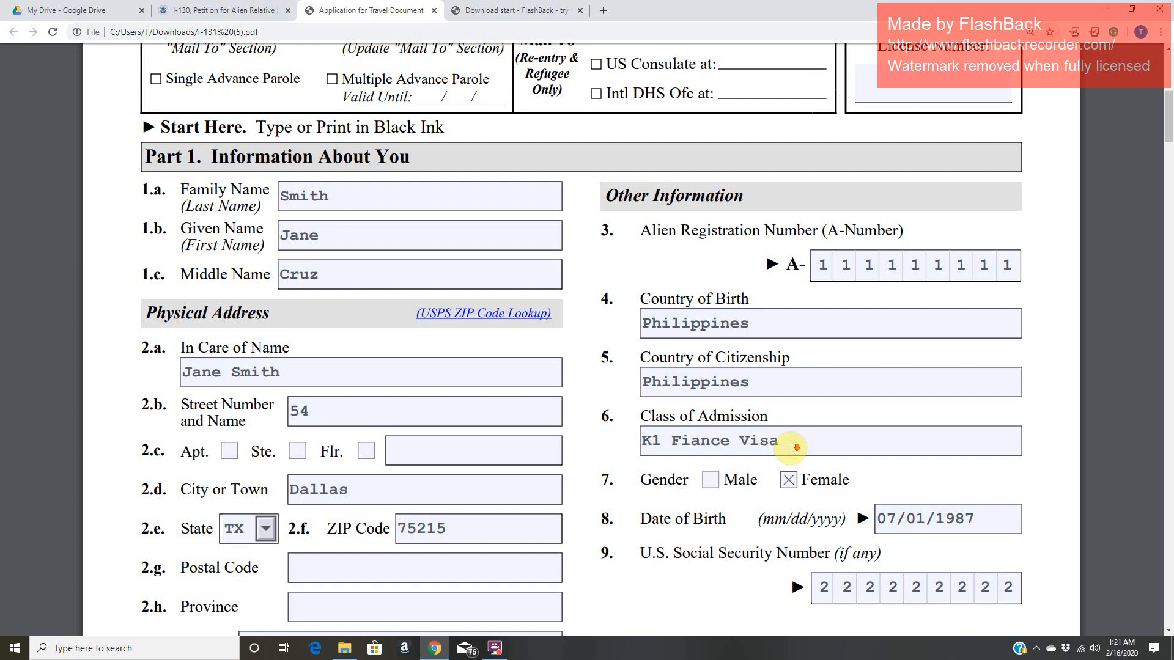
- Review the date of birth and U.S. Social Security Number entries in items 8 and 9
{"action": "scroll", "coordinate": [791, 448], "scroll_direction": "down", "scroll_amount": 1}
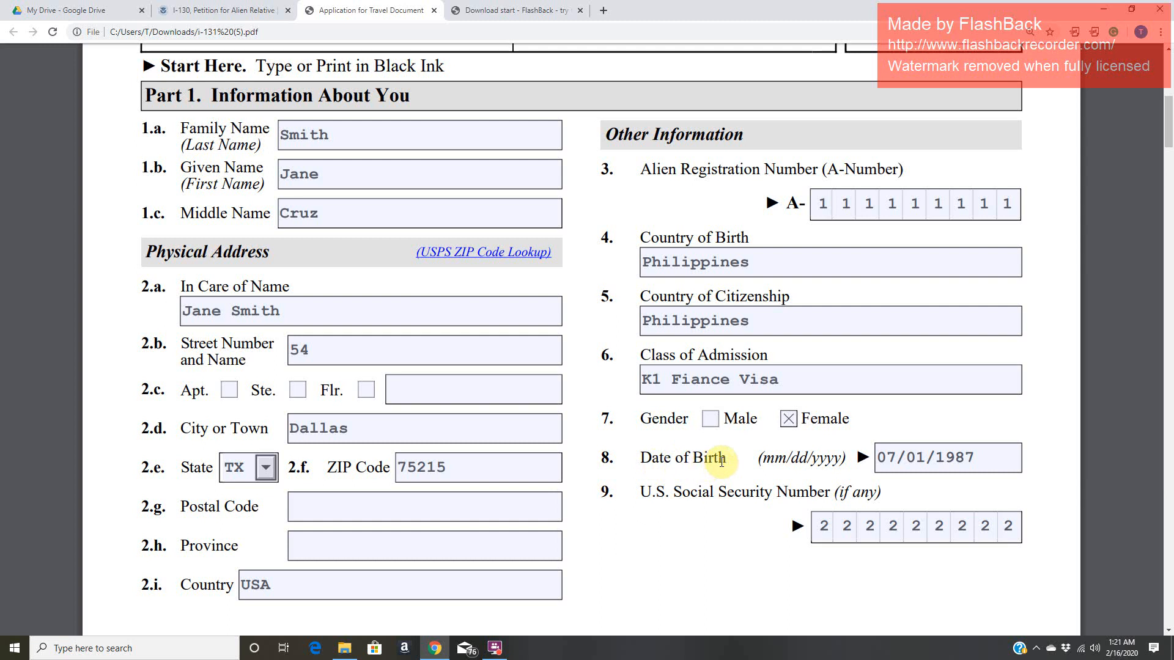
{"action": "left_click", "coordinate": [1007, 460]}
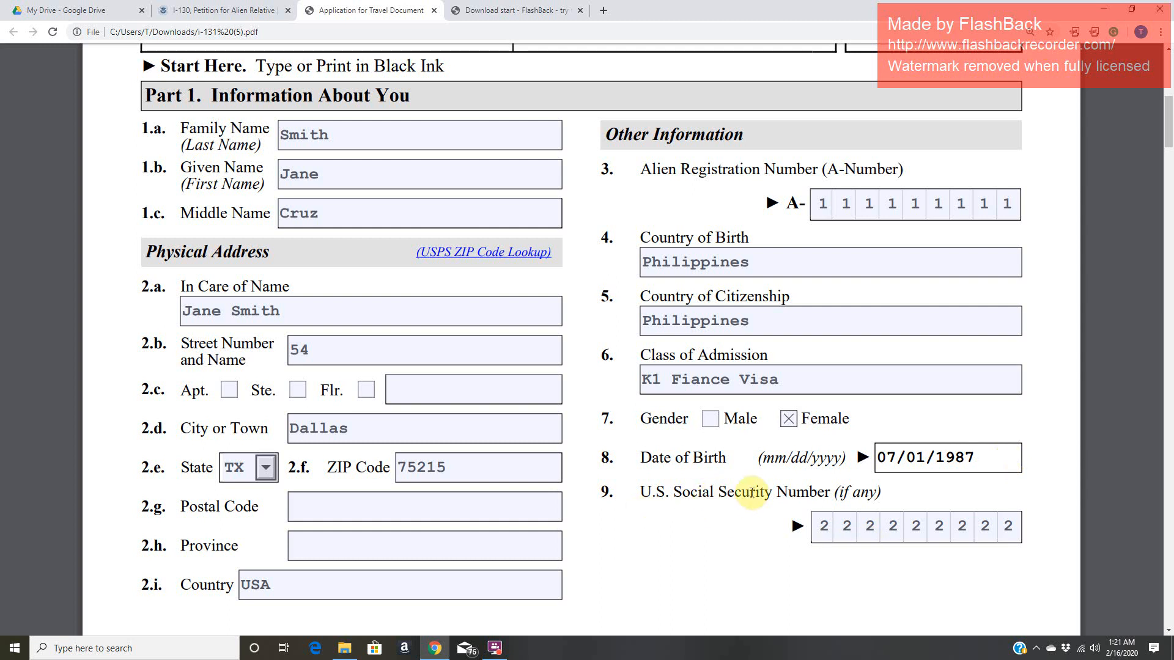
{"action": "left_click", "coordinate": [868, 526]}
{"action": "left_click", "coordinate": [930, 533]}
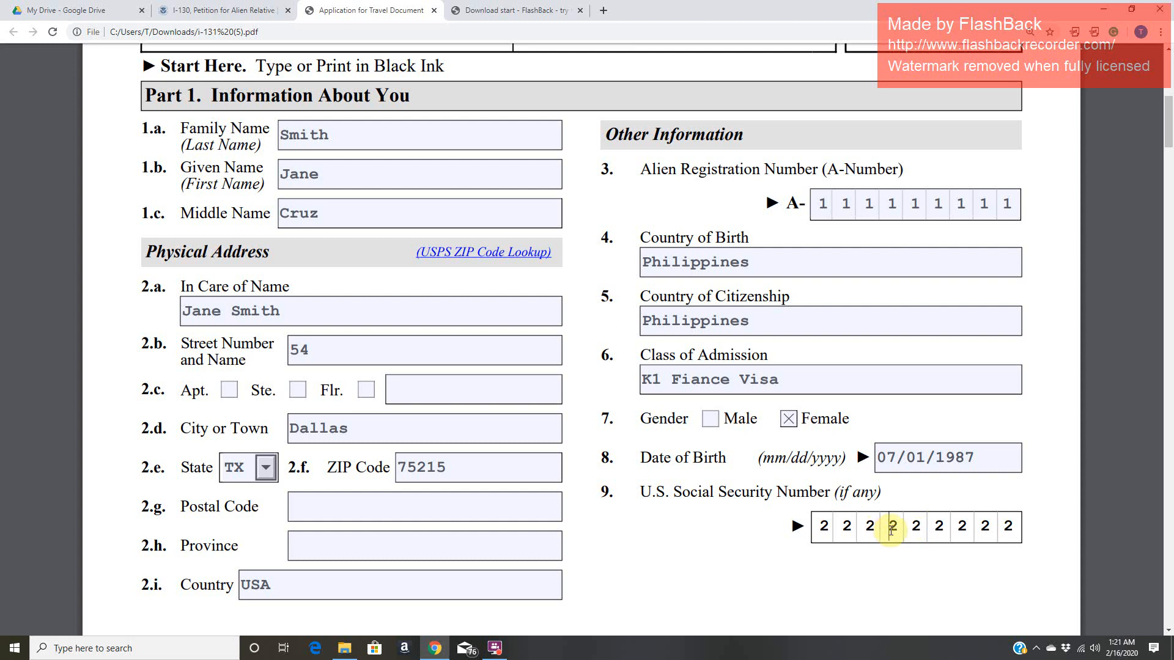
{"action": "scroll", "coordinate": [892, 531], "scroll_direction": "down", "scroll_amount": 8}
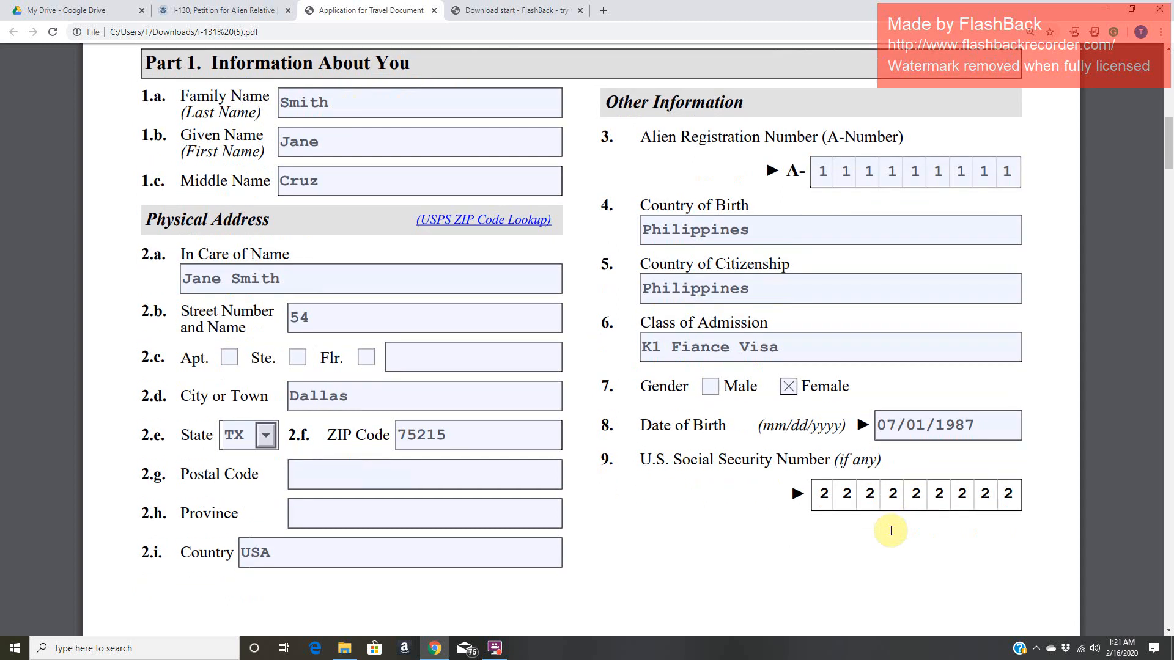
- Read the Part 2 application types and highlight the full statement of option 1.d, Advance Parole for temporary foreign travel
{"action": "scroll", "coordinate": [891, 531], "scroll_direction": "down", "scroll_amount": 6}
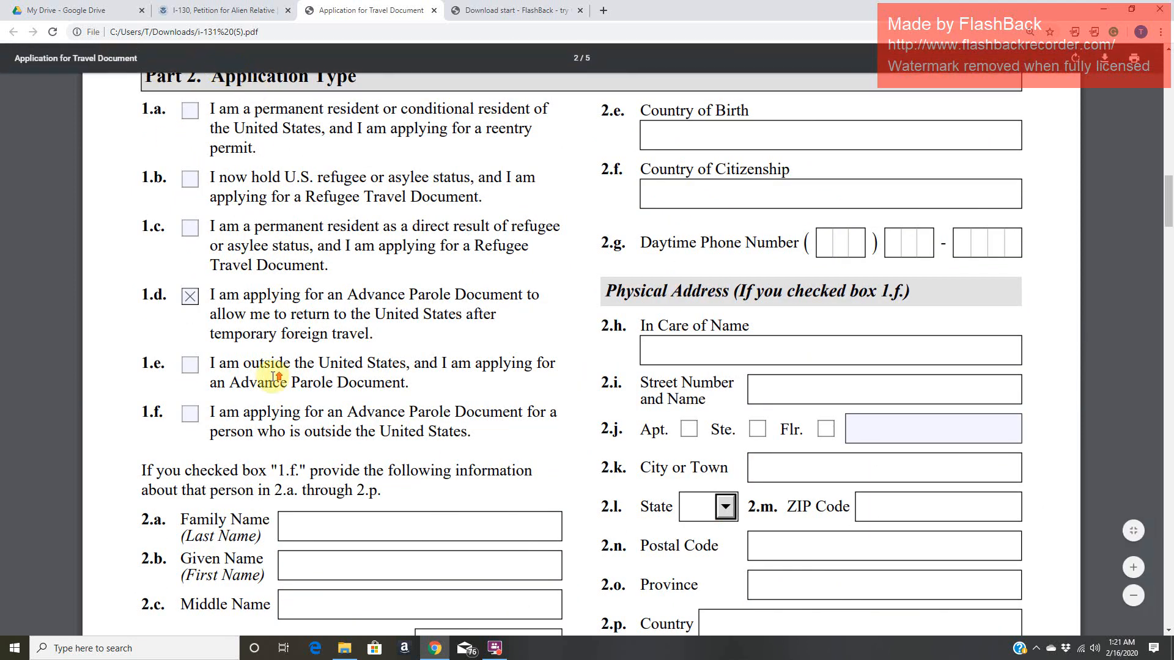
{"action": "scroll", "coordinate": [261, 375], "scroll_direction": "up", "scroll_amount": 2}
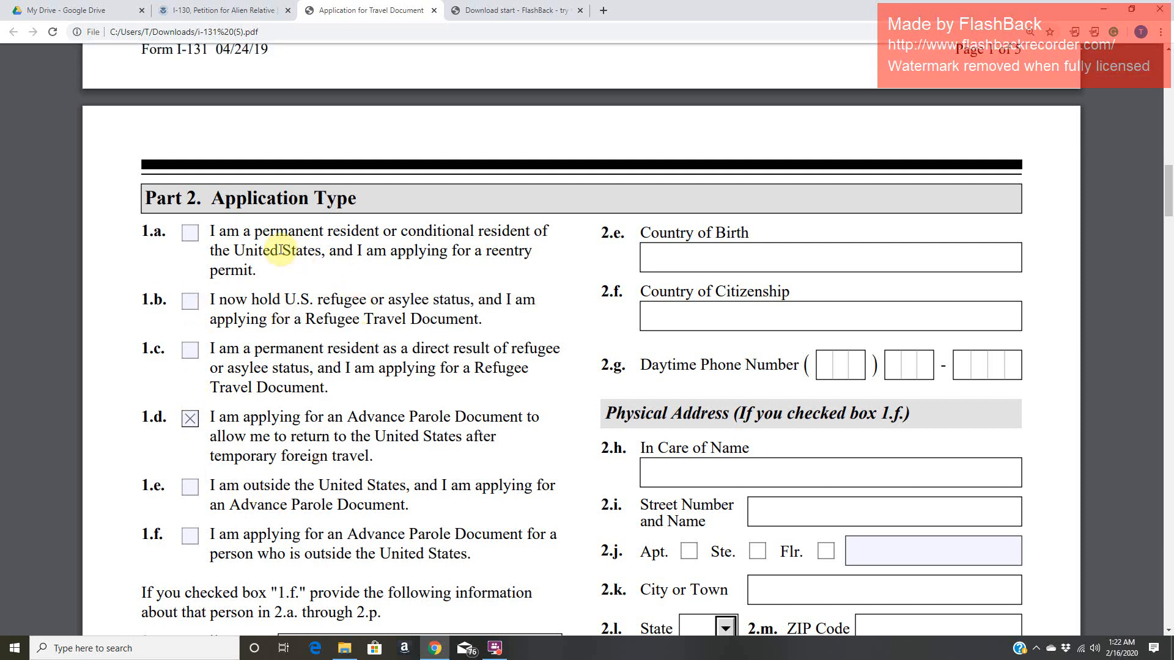
{"action": "left_click_drag", "start_coordinate": [138, 417], "coordinate": [542, 422]}
{"action": "left_click_drag", "start_coordinate": [390, 434], "coordinate": [379, 455]}
{"action": "scroll", "coordinate": [379, 455], "scroll_direction": "down", "scroll_amount": 4}
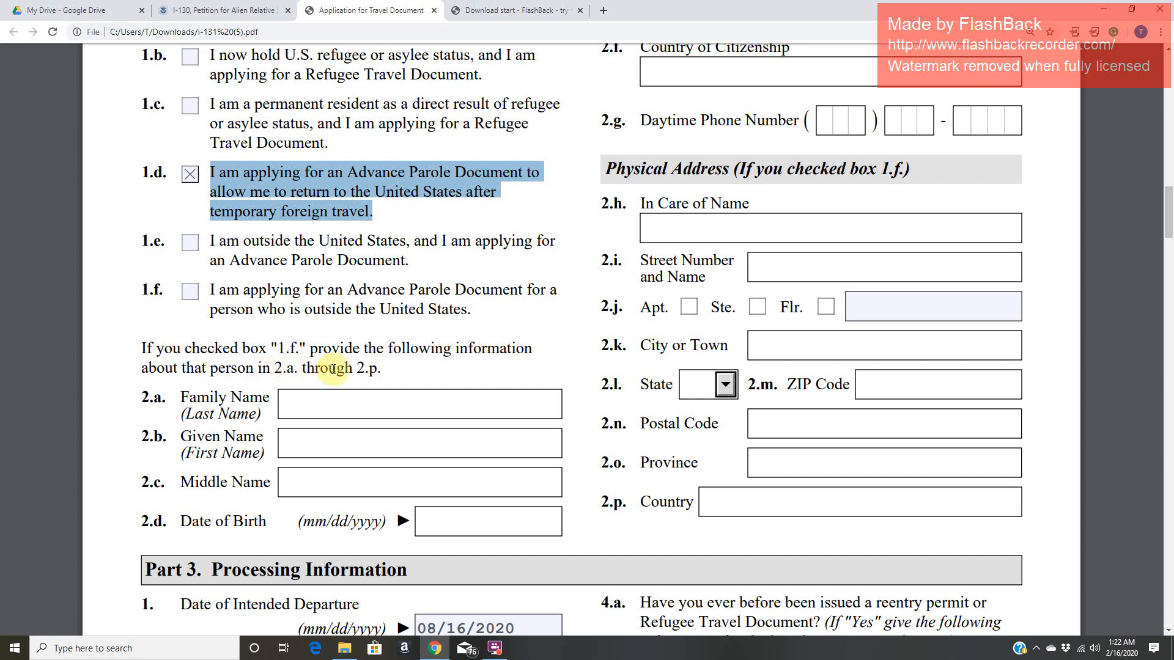
- Examine option 1.f for a person outside the United States and the personal name fields tied to it
{"action": "left_click", "coordinate": [132, 286]}
{"action": "double_click", "coordinate": [160, 289]}
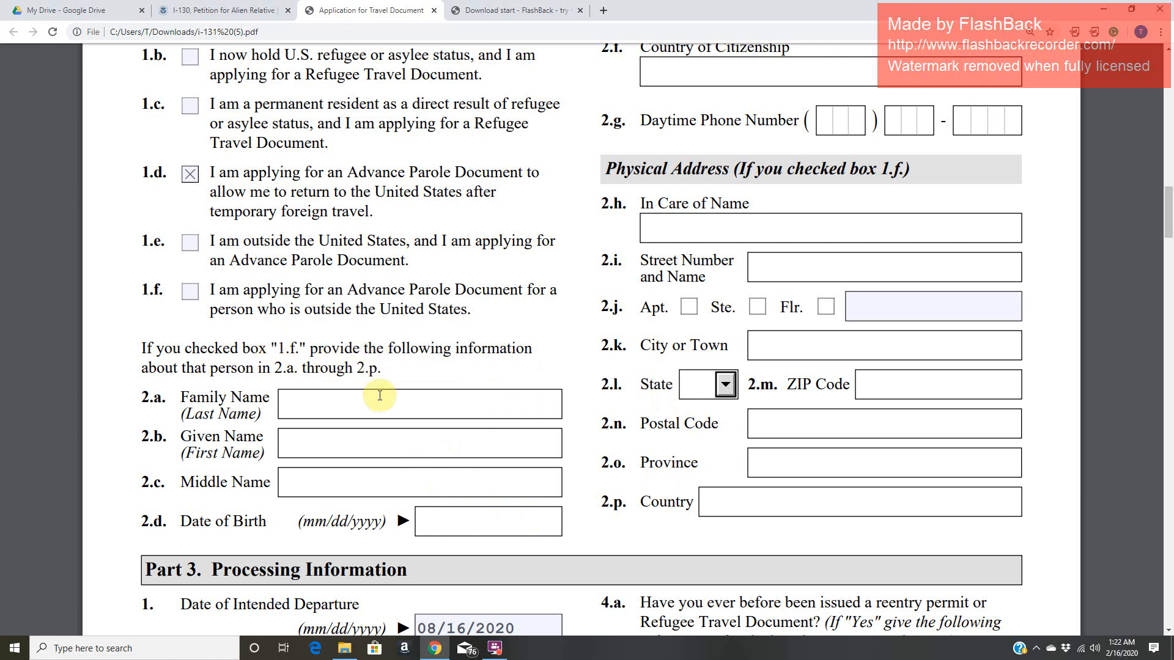
{"action": "left_click_drag", "start_coordinate": [288, 307], "coordinate": [482, 315]}
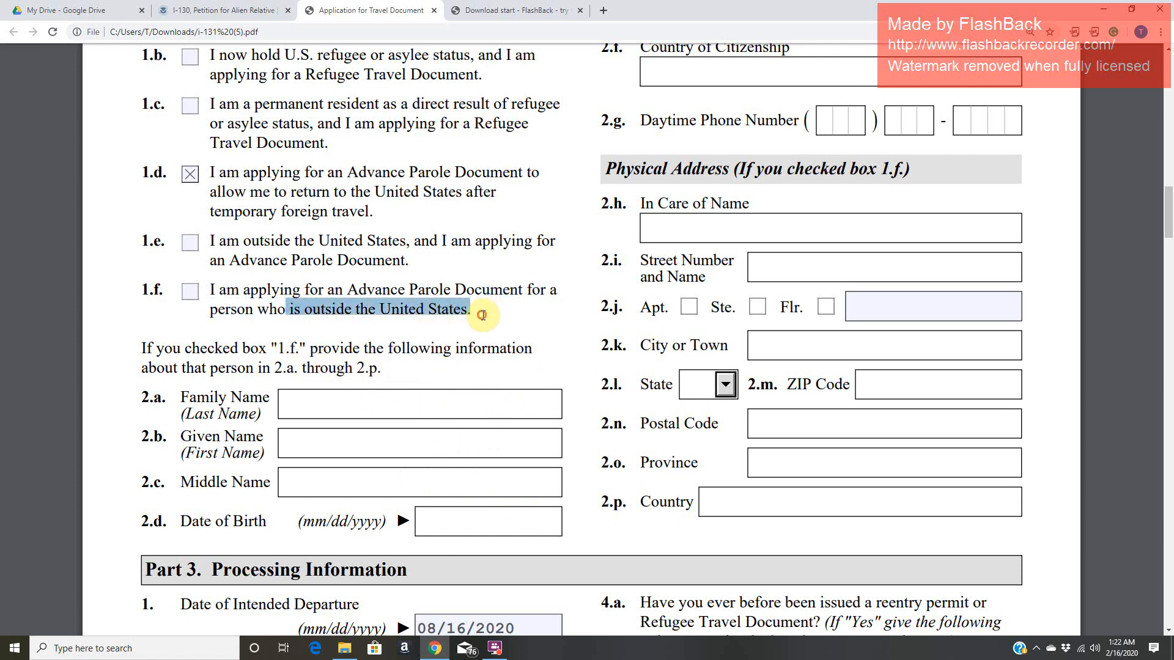
{"action": "left_click", "coordinate": [432, 402]}
{"action": "left_click", "coordinate": [406, 481]}
- Look over the address and name fields required only for 1.f, and highlight the Advance Parole statement in 1.d again
{"action": "scroll", "coordinate": [820, 487], "scroll_direction": "up", "scroll_amount": 2}
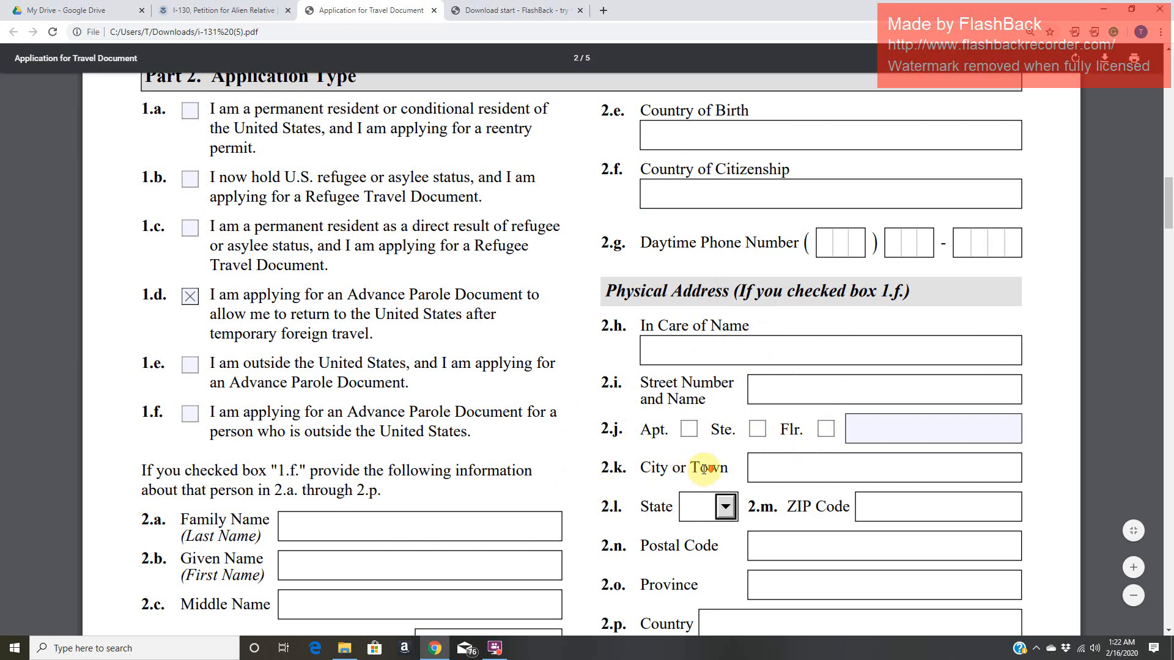
{"action": "scroll", "coordinate": [707, 469], "scroll_direction": "down", "scroll_amount": 3}
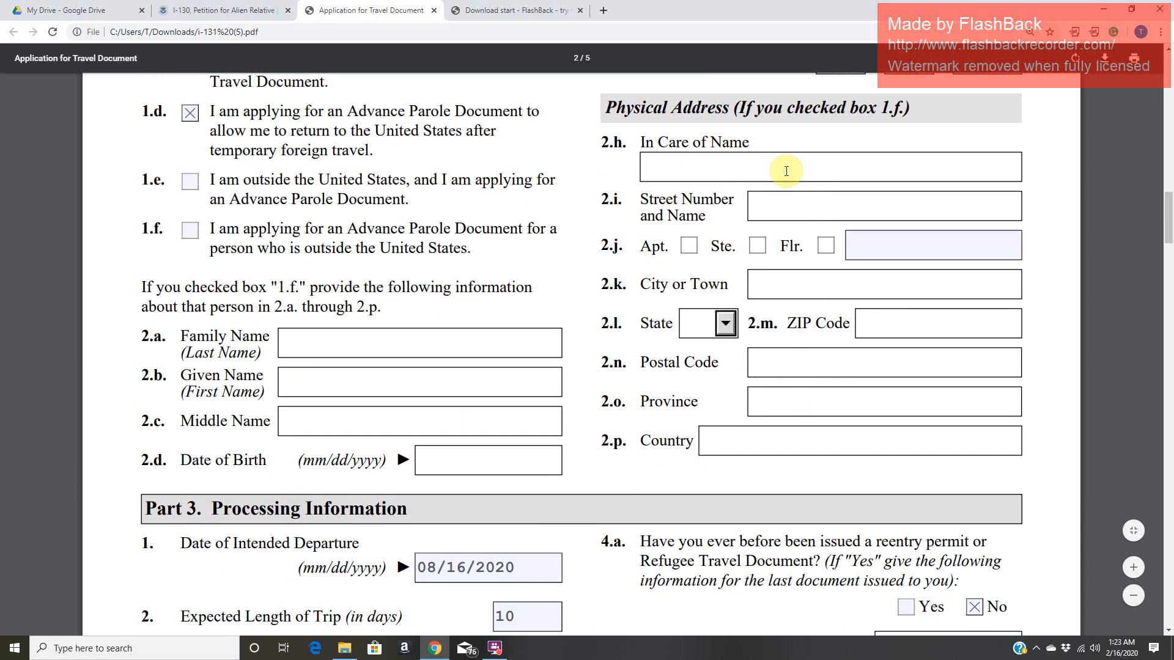
{"action": "left_click", "coordinate": [512, 386]}
{"action": "scroll", "coordinate": [309, 361], "scroll_direction": "up", "scroll_amount": 2}
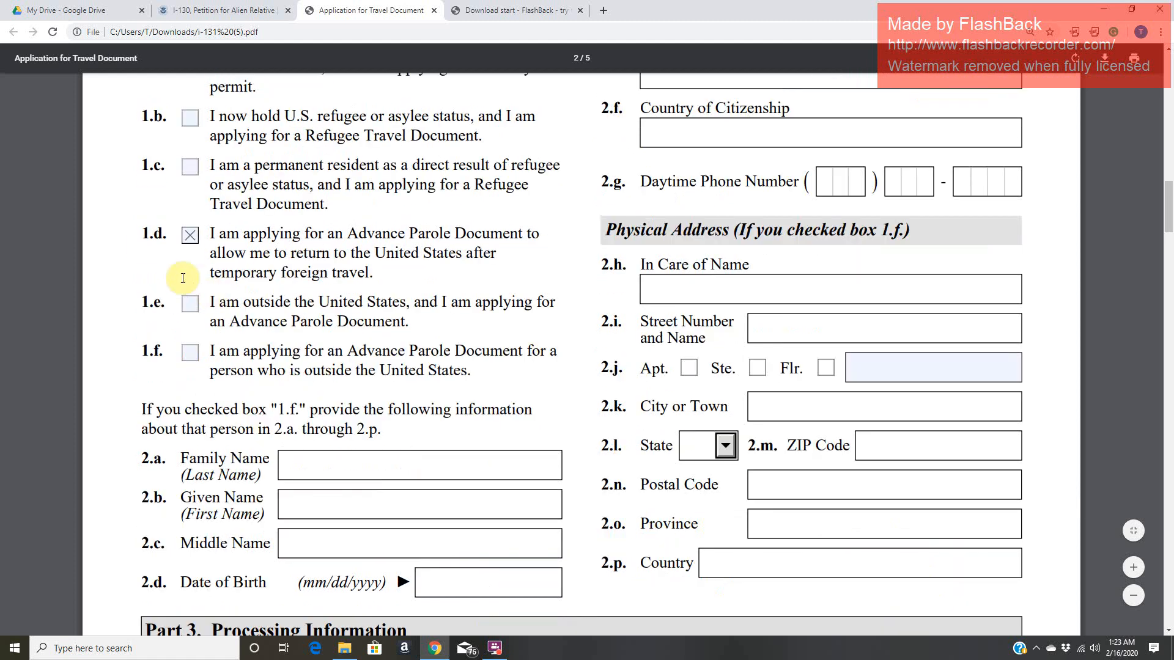
{"action": "left_click_drag", "start_coordinate": [139, 236], "coordinate": [518, 249]}
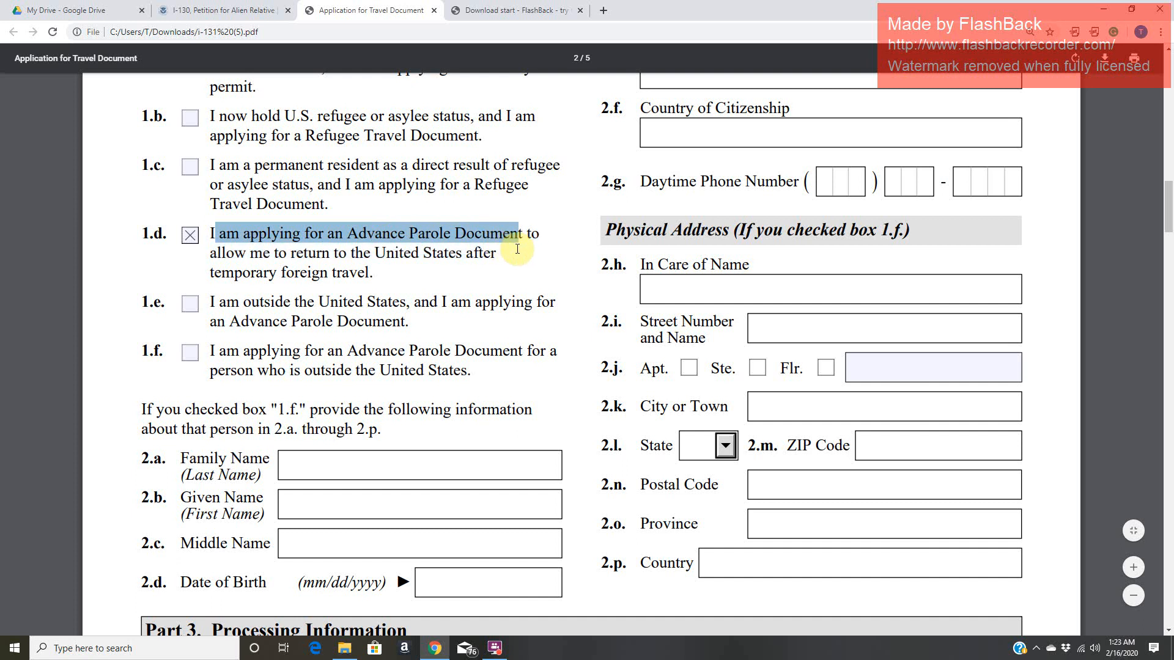
- Review the Date of Intended Departure and Expected Length of Trip entries in Part 3, items 1 and 2
{"action": "scroll", "coordinate": [520, 397], "scroll_direction": "down", "scroll_amount": 1}
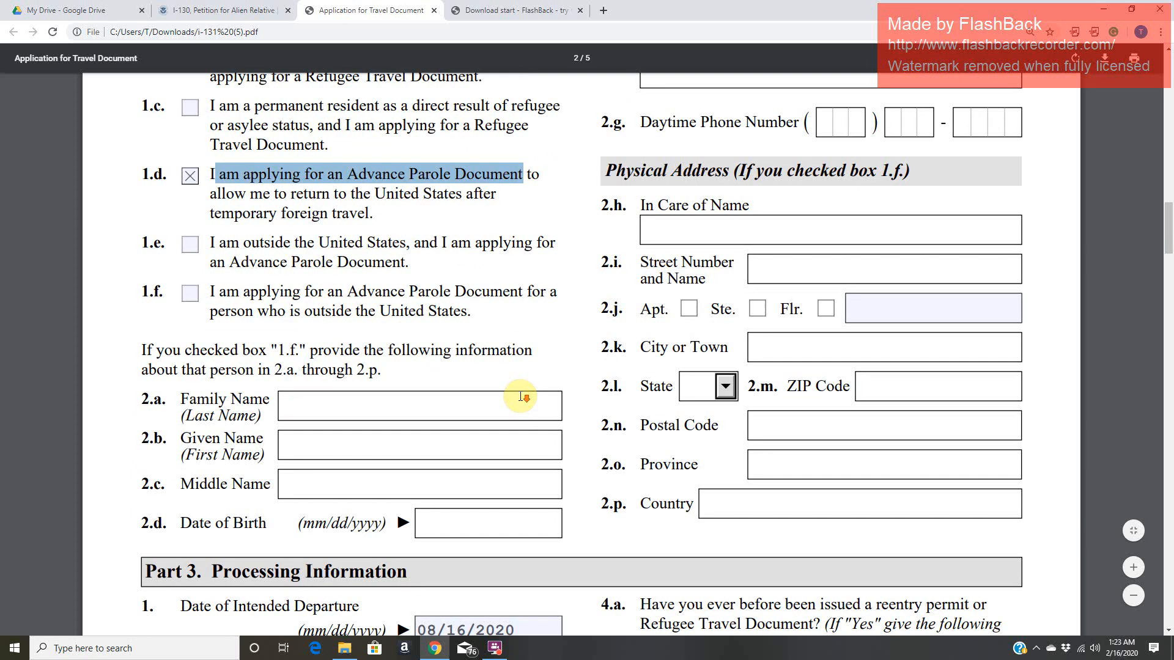
{"action": "scroll", "coordinate": [521, 397], "scroll_direction": "down", "scroll_amount": 6}
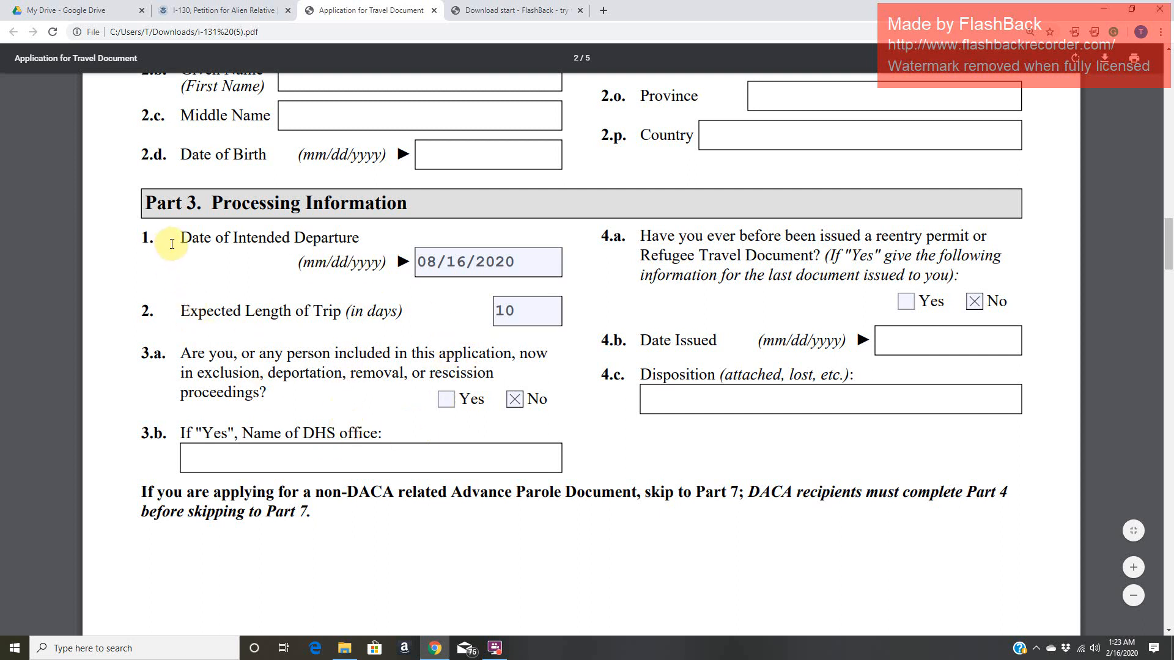
{"action": "left_click", "coordinate": [532, 255]}
{"action": "mouse_move", "coordinate": [415, 264]}
{"action": "left_mouse_down"}
{"action": "mouse_move", "coordinate": [513, 254]}
{"action": "mouse_move", "coordinate": [405, 262]}
{"action": "left_mouse_up"}
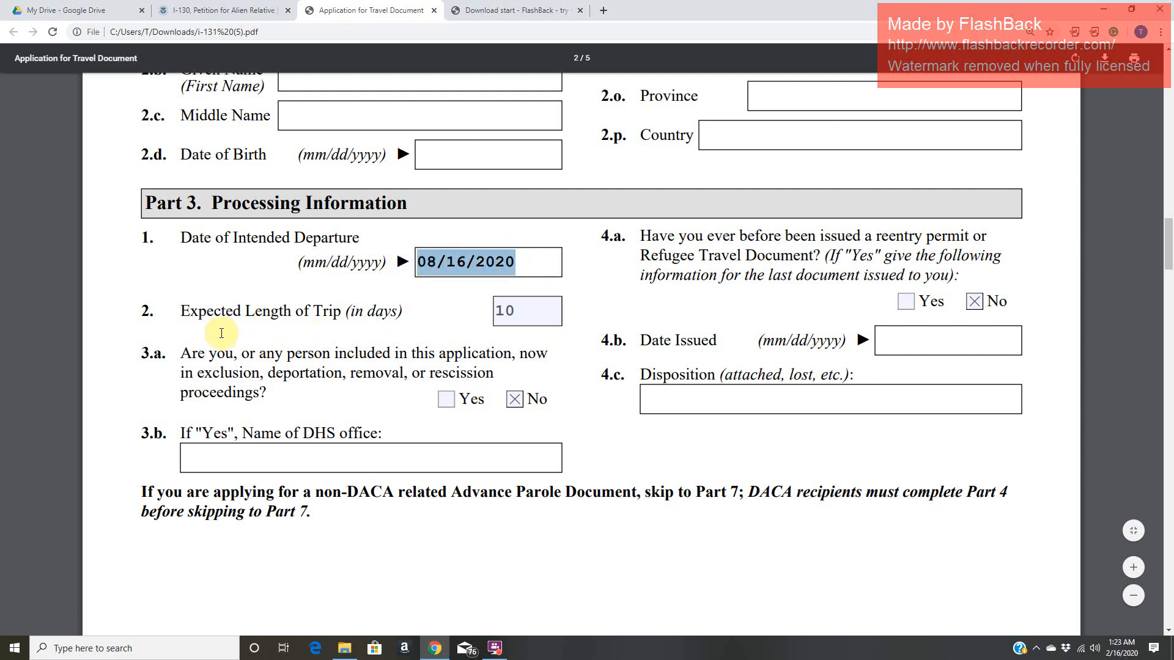
{"action": "left_click", "coordinate": [521, 312]}
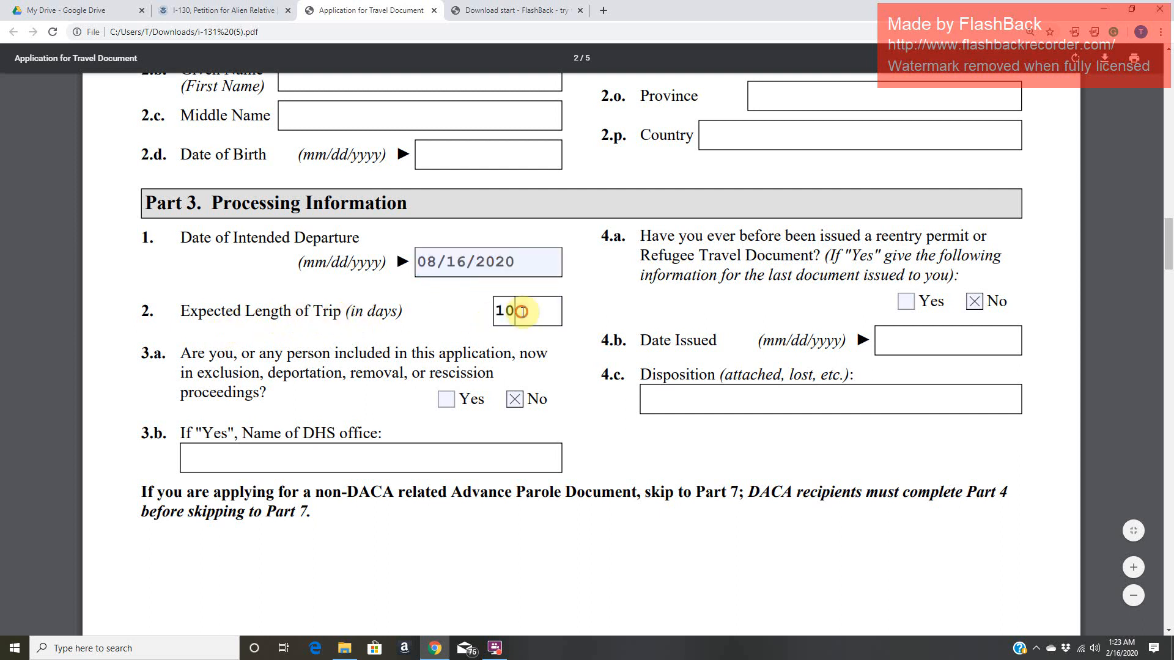
{"action": "left_click_drag", "start_coordinate": [499, 313], "coordinate": [531, 315]}
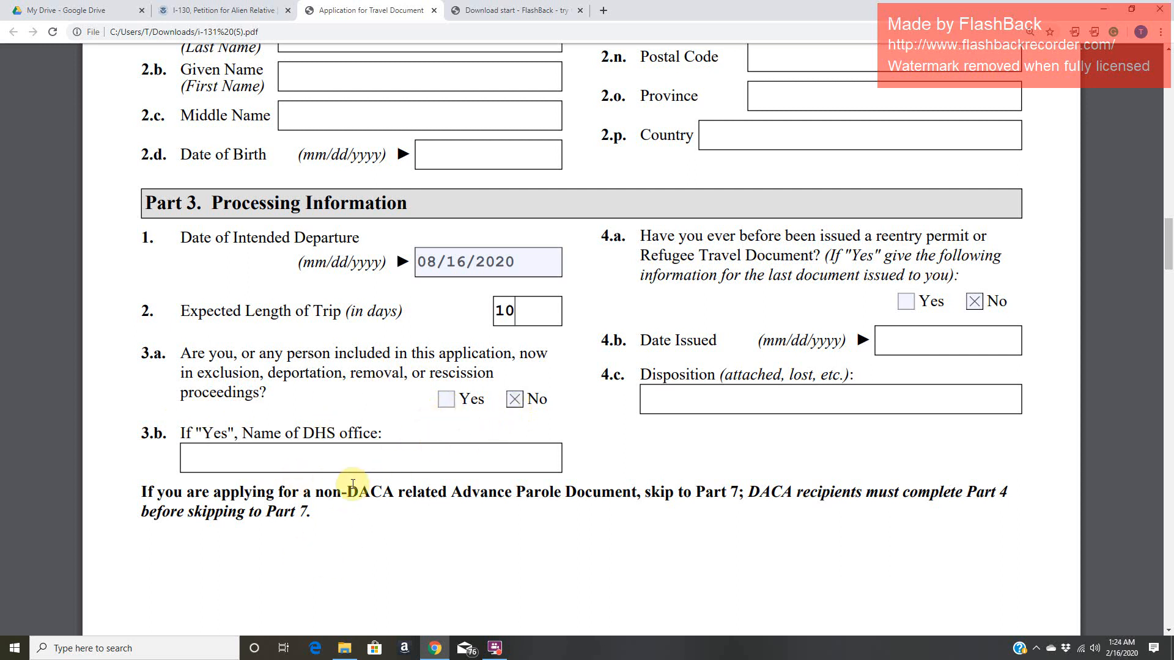
- Highlight "DHS office" in Part 3 item 3.b and look over its name field and the prior travel document questions in item 4
{"action": "left_click", "coordinate": [305, 435]}
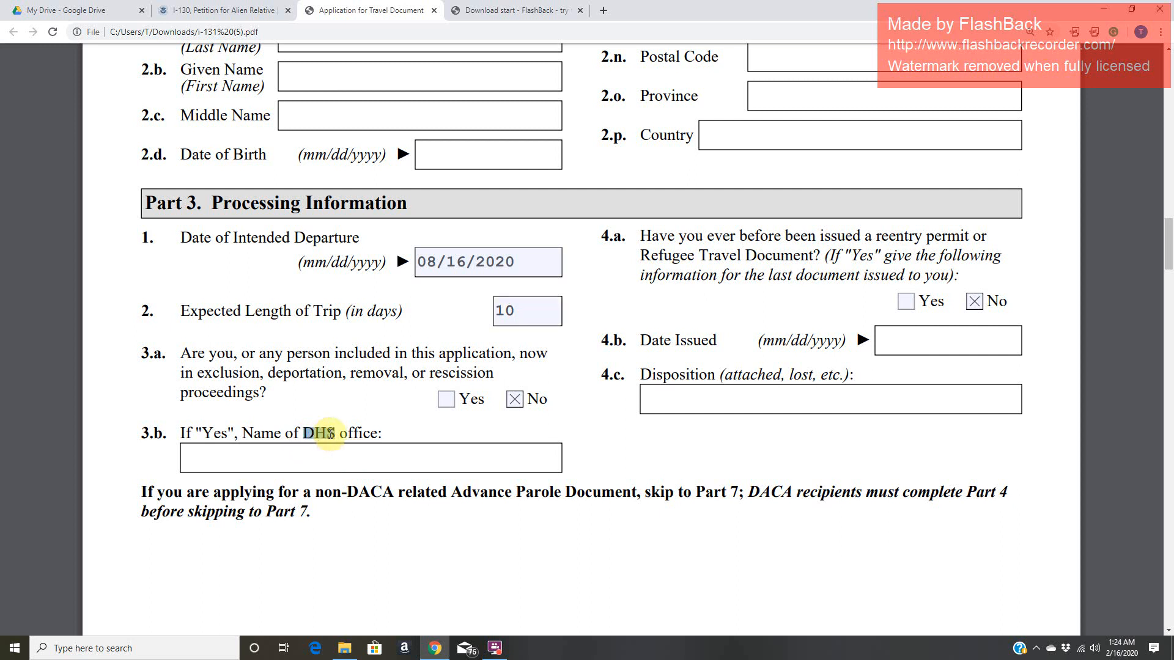
{"action": "left_click_drag", "start_coordinate": [340, 433], "coordinate": [386, 433]}
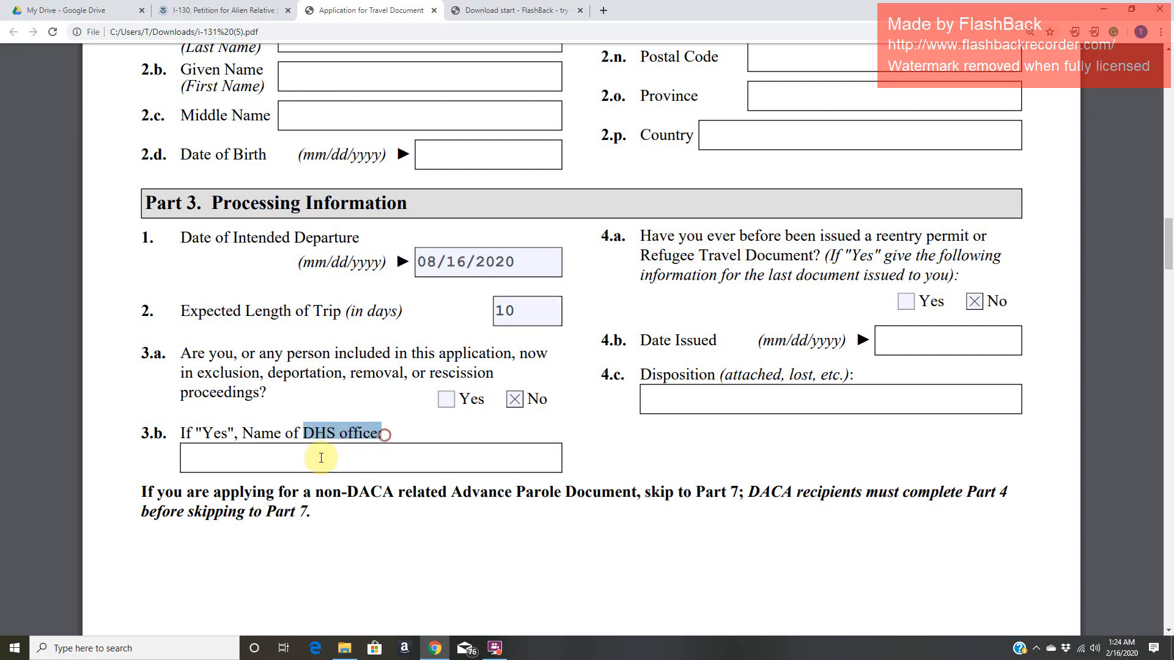
{"action": "left_click", "coordinate": [319, 454]}
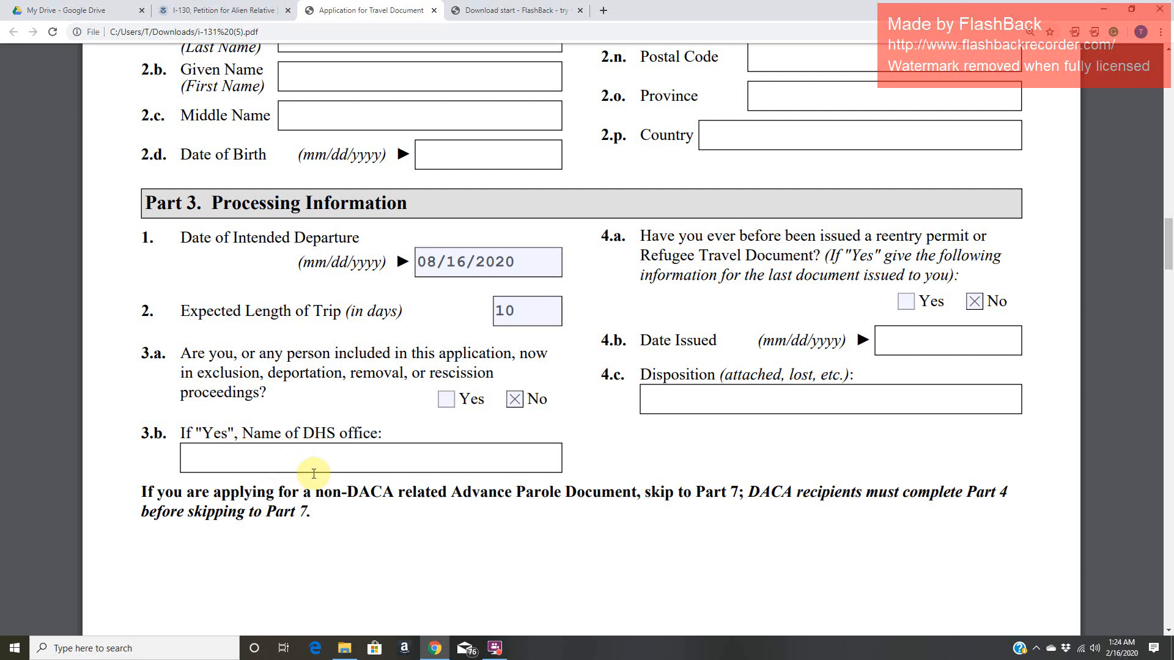
{"action": "scroll", "coordinate": [314, 474], "scroll_direction": "up", "scroll_amount": 1}
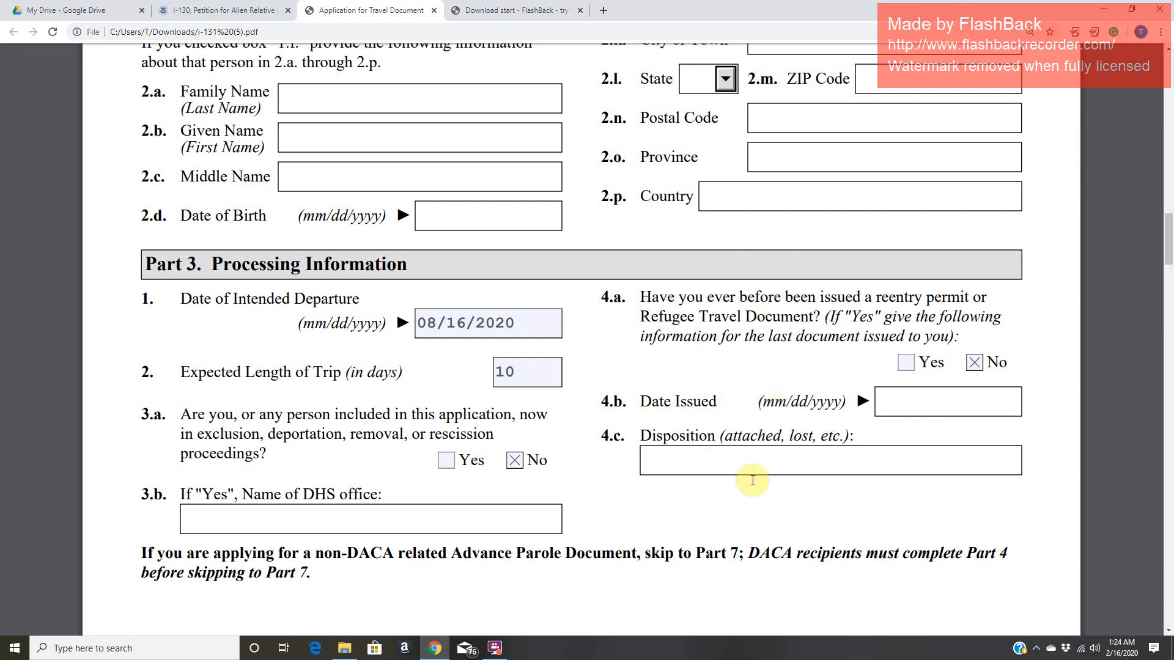
- Read the Part 3 question on where to send the travel document, focusing on item 5, the U.S. address option
{"action": "scroll", "coordinate": [769, 420], "scroll_direction": "down", "scroll_amount": 12}
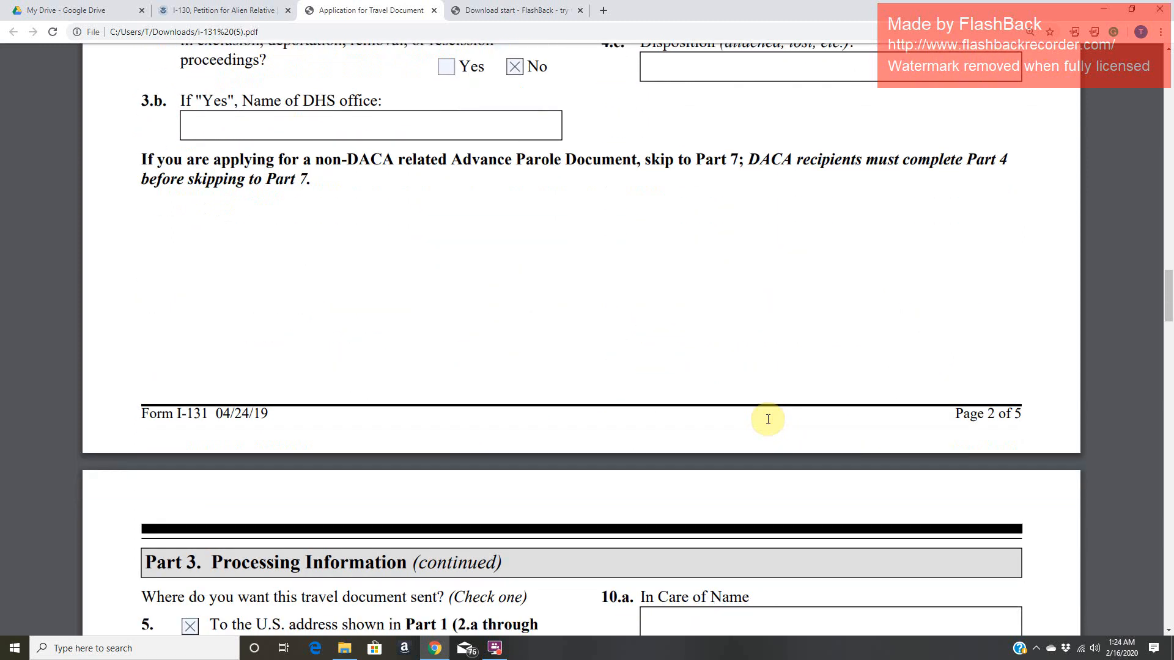
{"action": "scroll", "coordinate": [768, 419], "scroll_direction": "down", "scroll_amount": 2}
{"action": "left_click_drag", "start_coordinate": [212, 162], "coordinate": [409, 177]}
{"action": "left_click", "coordinate": [483, 274]}
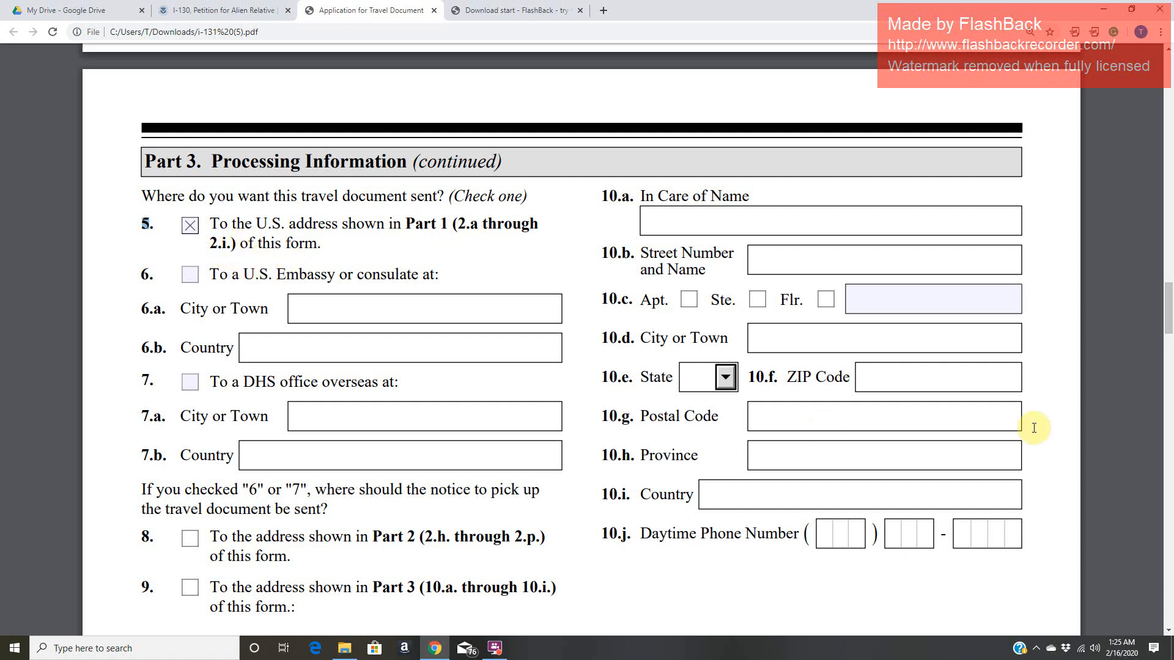
- Go back to the Part 1 physical address in 2.a through 2.i that item 5 refers to, and return to Part 3
{"action": "left_click_drag", "start_coordinate": [1169, 279], "coordinate": [1169, 92]}
{"action": "scroll", "coordinate": [570, 467], "scroll_direction": "down", "scroll_amount": 5}
{"action": "scroll", "coordinate": [570, 467], "scroll_direction": "down", "scroll_amount": 2}
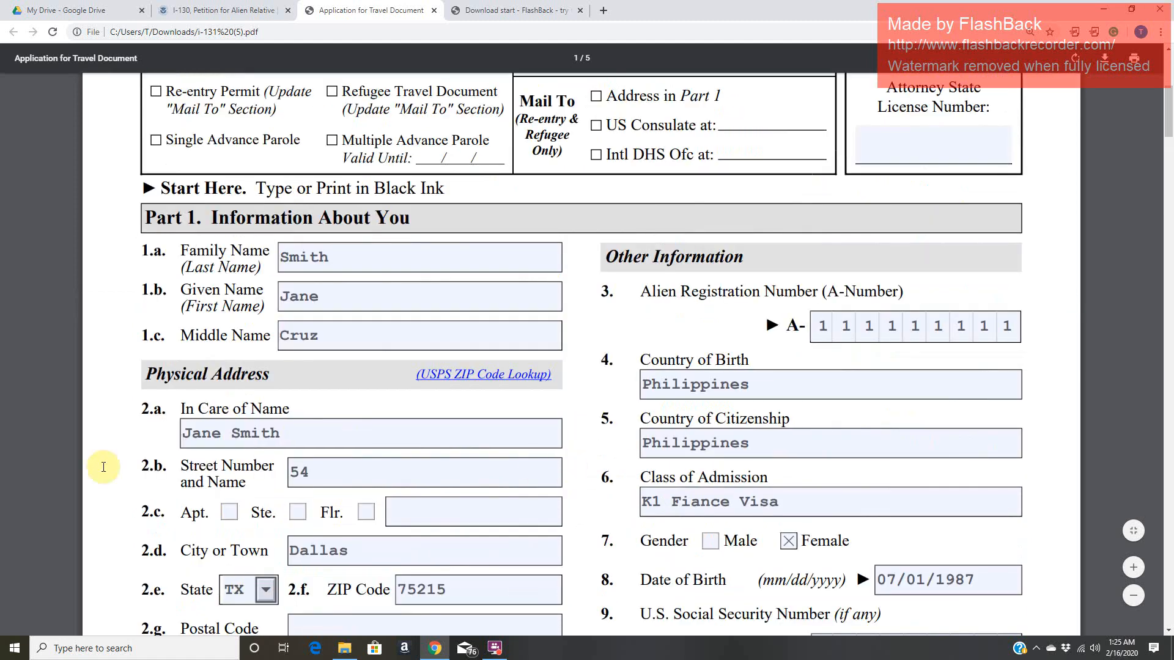
{"action": "scroll", "coordinate": [351, 513], "scroll_direction": "down", "scroll_amount": 3}
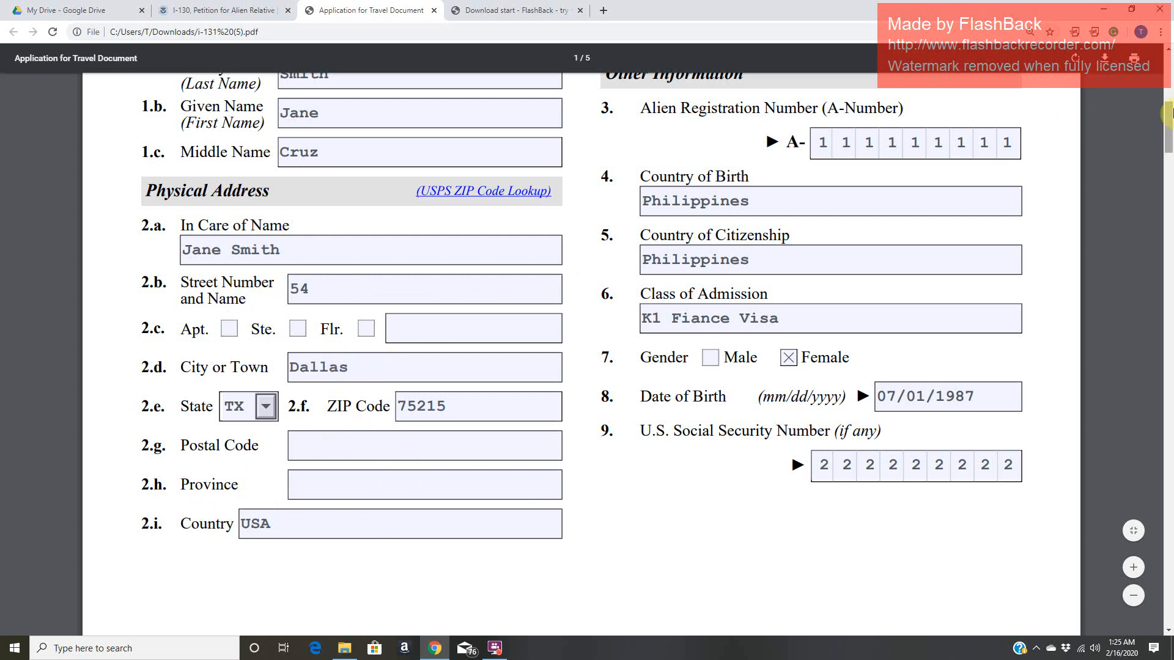
{"action": "left_click_drag", "start_coordinate": [1169, 123], "coordinate": [1169, 313]}
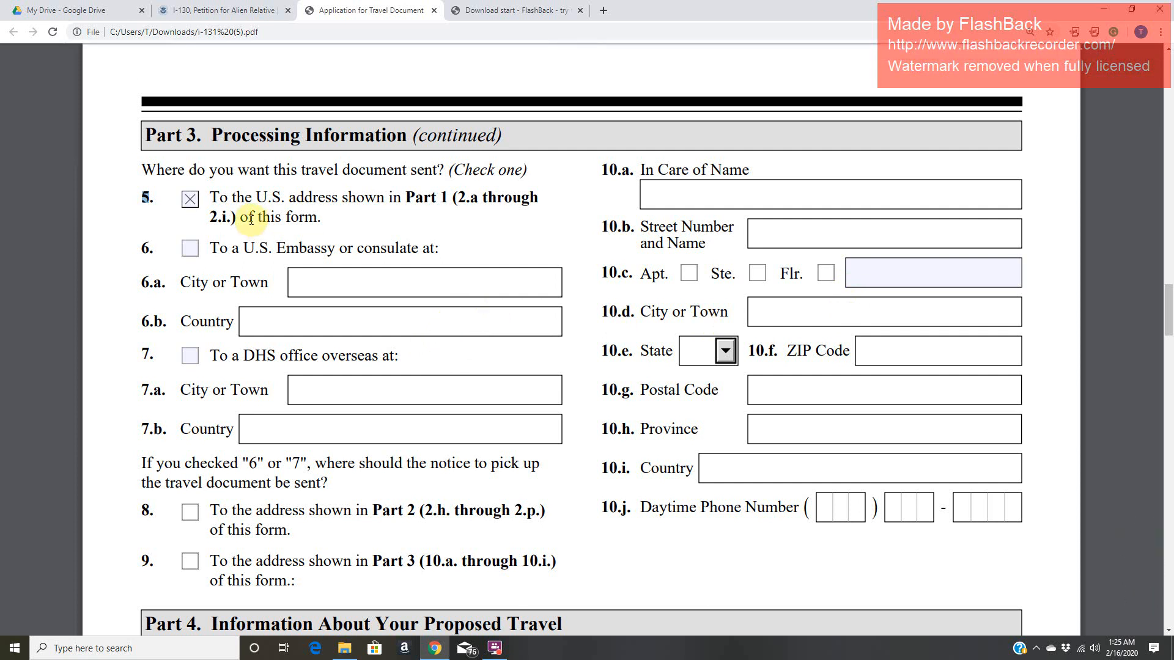
- Look over the embassy and overseas DHS office fields in items 6 and 7 and the address fields in item 10
{"action": "left_click", "coordinate": [340, 285]}
{"action": "left_click", "coordinate": [338, 320]}
{"action": "left_click", "coordinate": [383, 398]}
{"action": "left_click", "coordinate": [382, 424]}
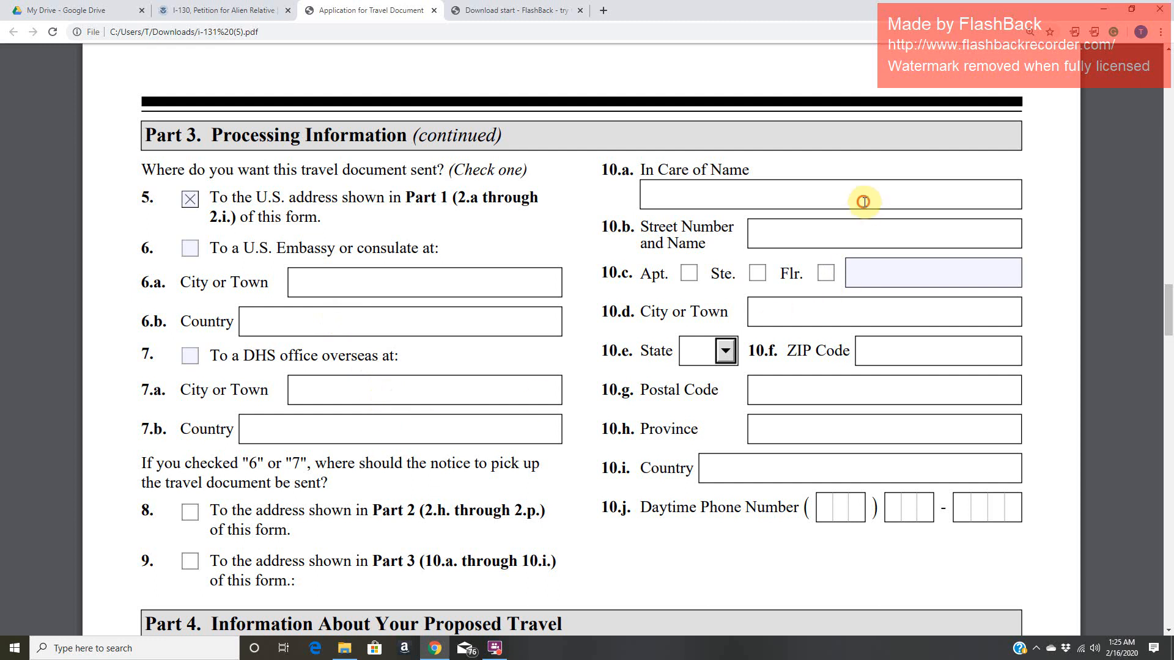
{"action": "left_click", "coordinate": [879, 357]}
{"action": "left_click", "coordinate": [479, 285]}
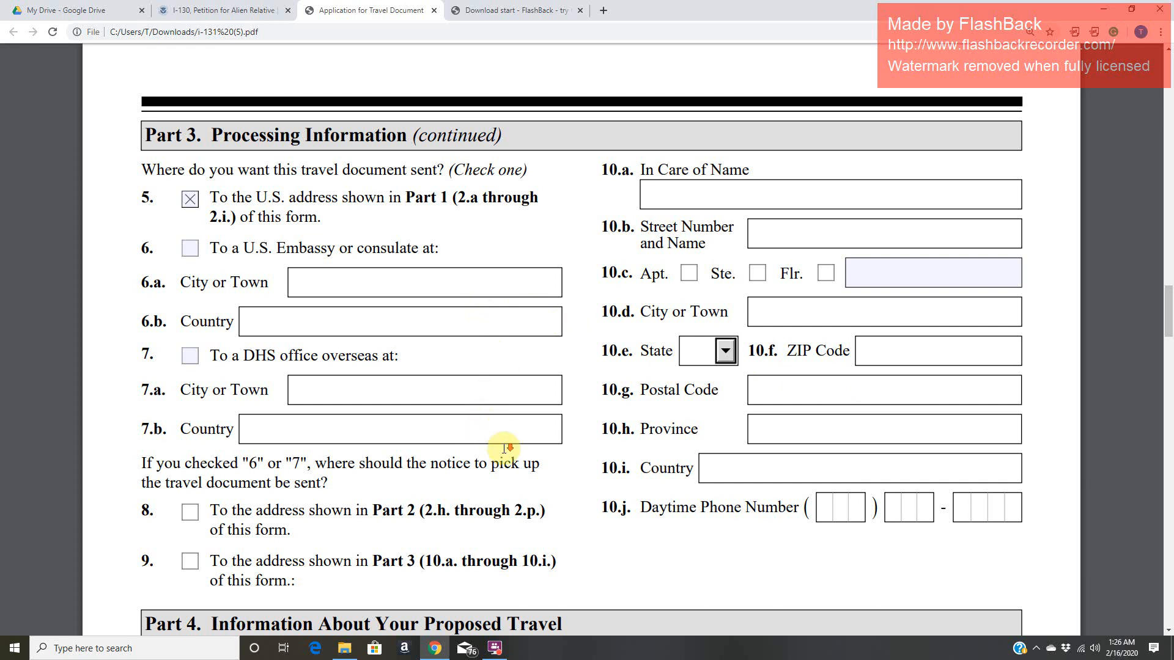
- Read items 8 and 9 on where the pickup notice should be sent if item 6 or 7 is checked
{"action": "scroll", "coordinate": [504, 449], "scroll_direction": "down", "scroll_amount": 2}
{"action": "scroll", "coordinate": [504, 450], "scroll_direction": "down", "scroll_amount": 1}
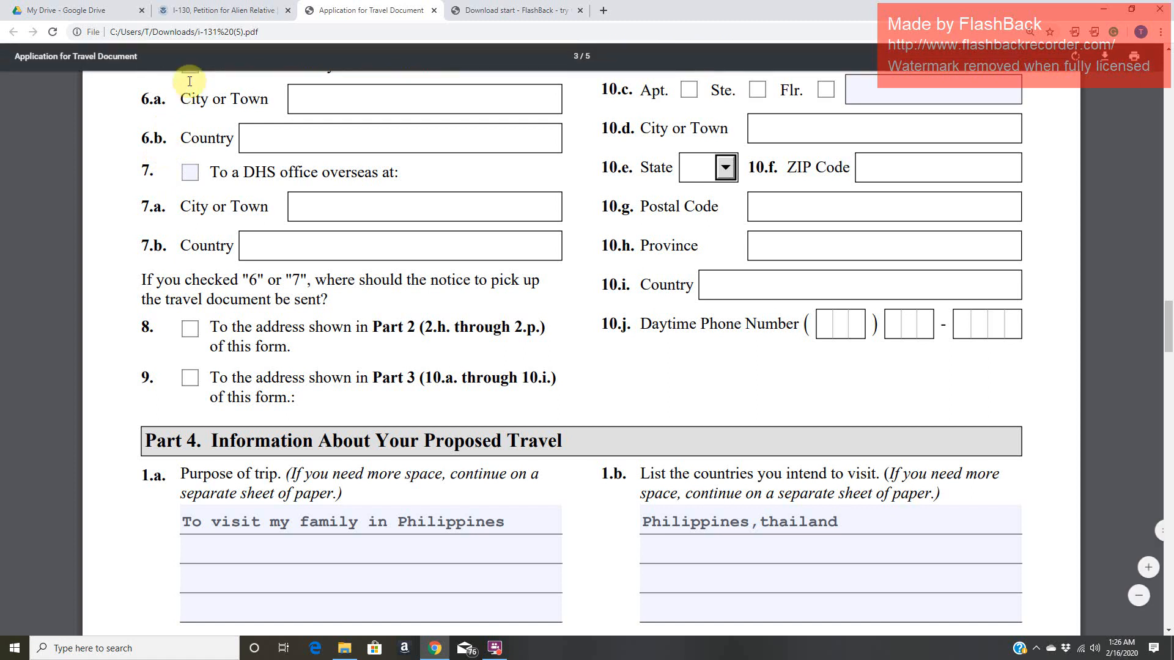
{"action": "scroll", "coordinate": [207, 260], "scroll_direction": "up", "scroll_amount": 1}
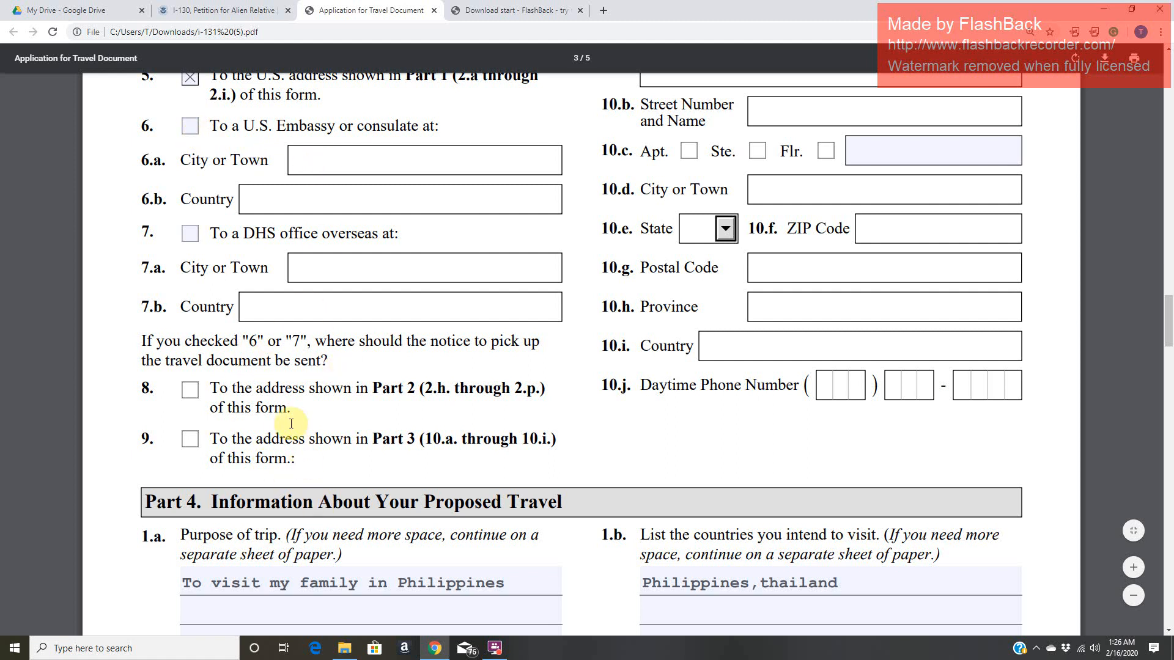
{"action": "scroll", "coordinate": [291, 423], "scroll_direction": "up", "scroll_amount": 1}
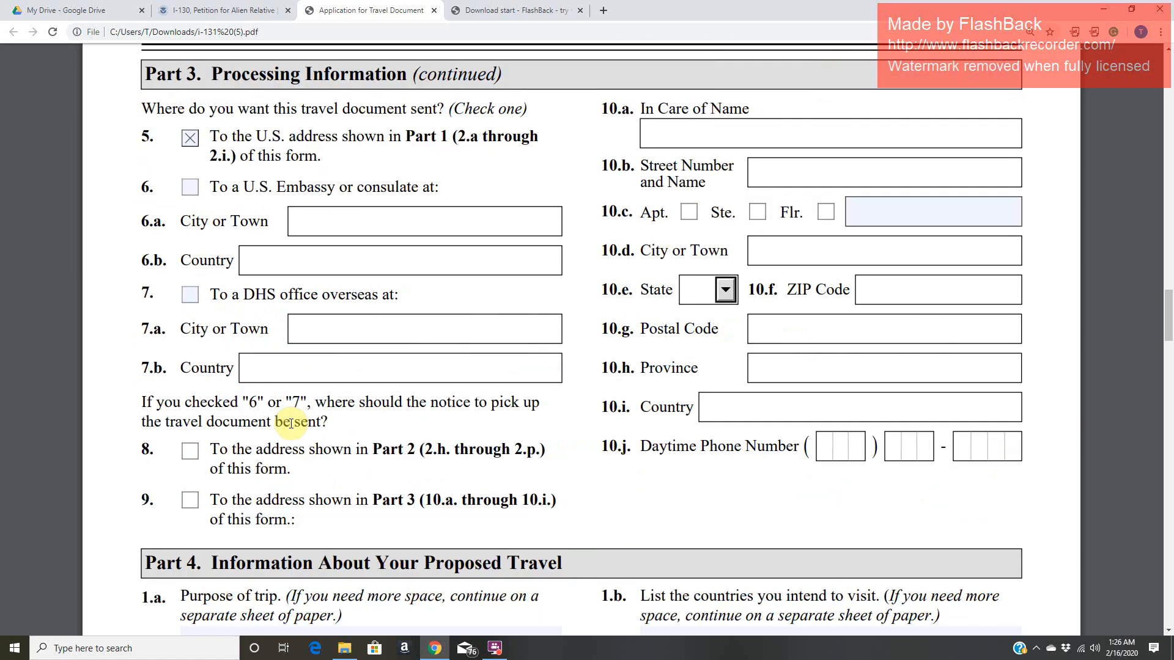
{"action": "scroll", "coordinate": [292, 421], "scroll_direction": "up", "scroll_amount": 1}
- Review the purpose of trip and countries entries in Part 4, and highlight "intend to visit" in item 1.b
{"action": "scroll", "coordinate": [683, 436], "scroll_direction": "down", "scroll_amount": 4}
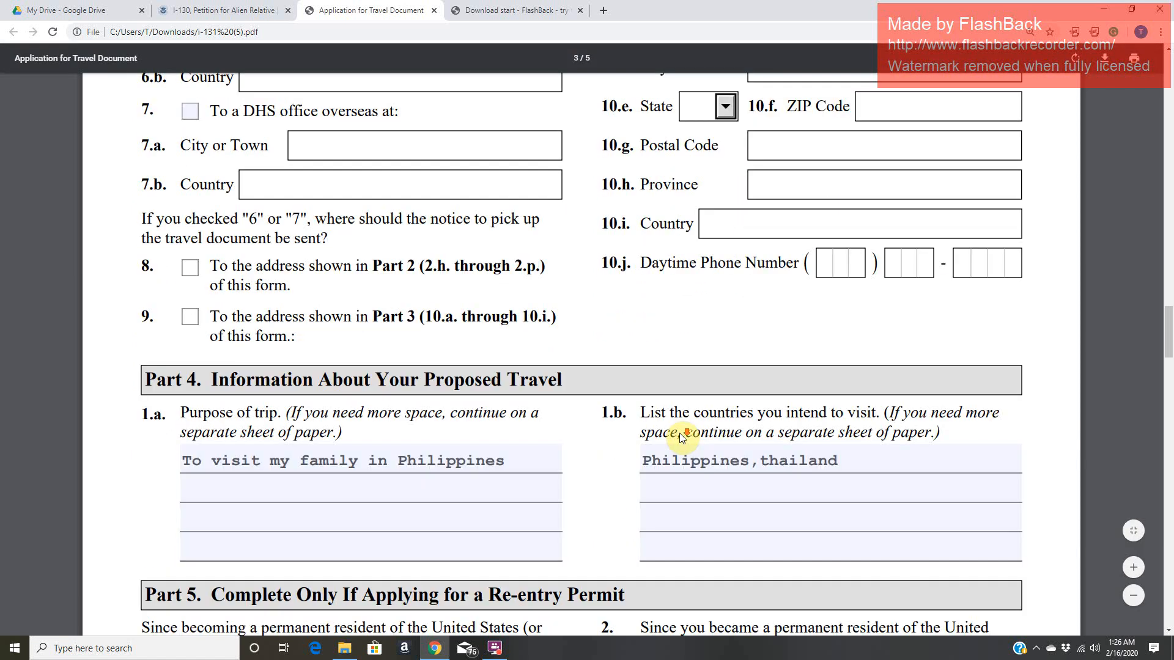
{"action": "scroll", "coordinate": [681, 438], "scroll_direction": "down", "scroll_amount": 2}
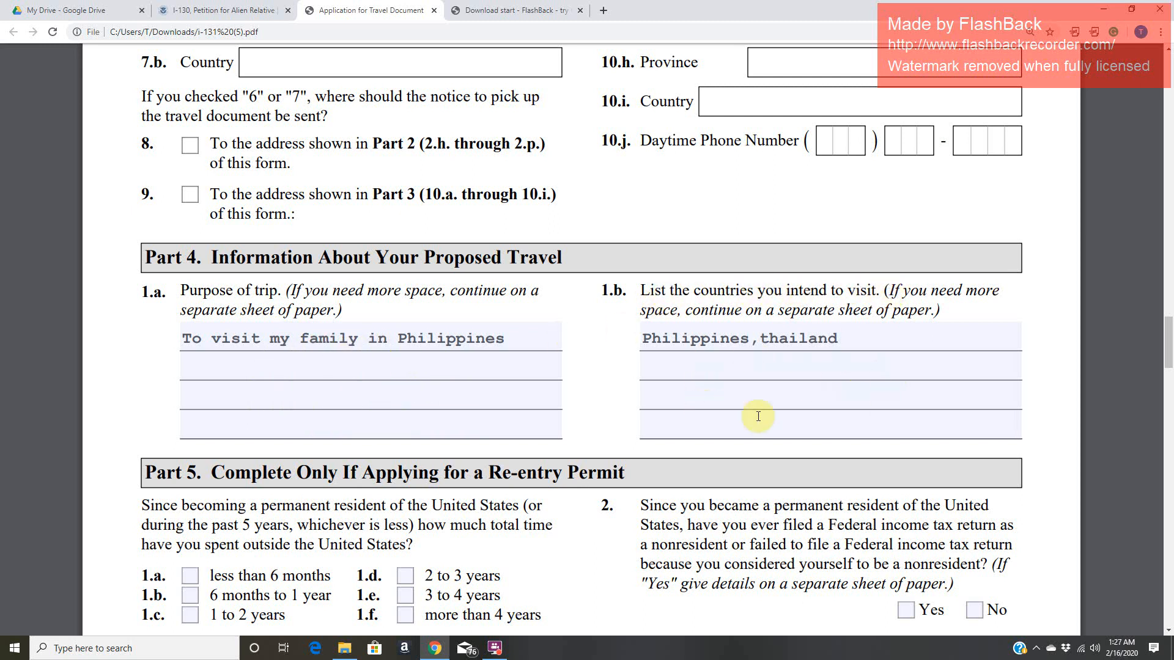
{"action": "left_click", "coordinate": [760, 346]}
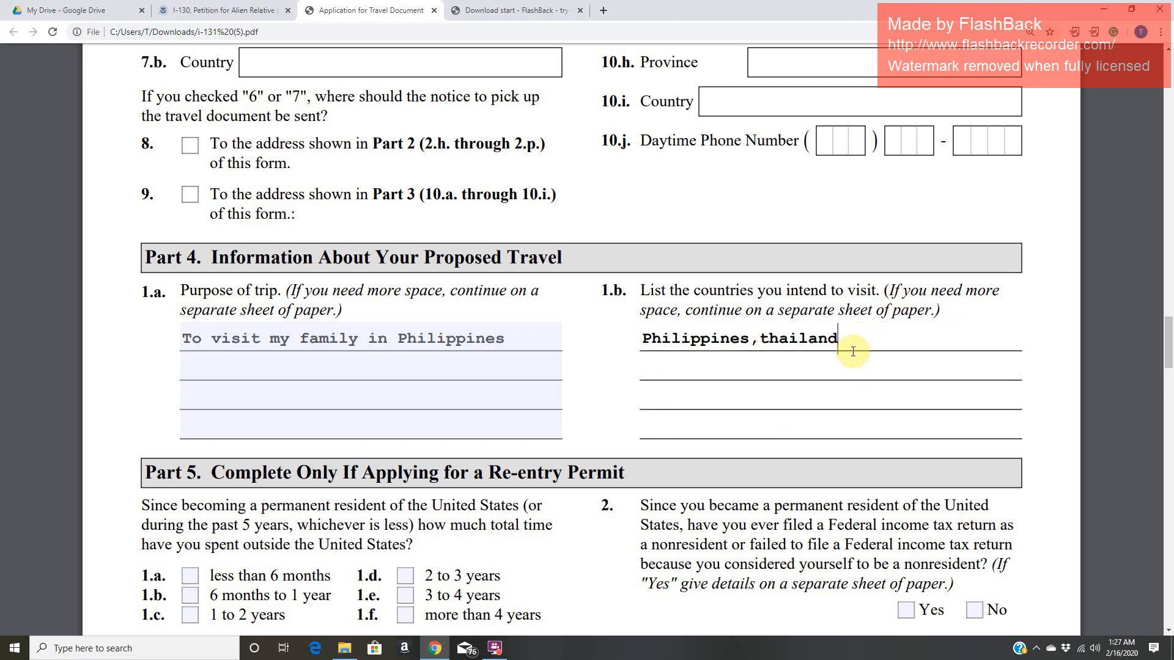
{"action": "left_click_drag", "start_coordinate": [783, 290], "coordinate": [879, 291]}
- Read through Part 5 on re-entry permits and Part 6 on refugee travel documents
{"action": "scroll", "coordinate": [574, 428], "scroll_direction": "down", "scroll_amount": 4}
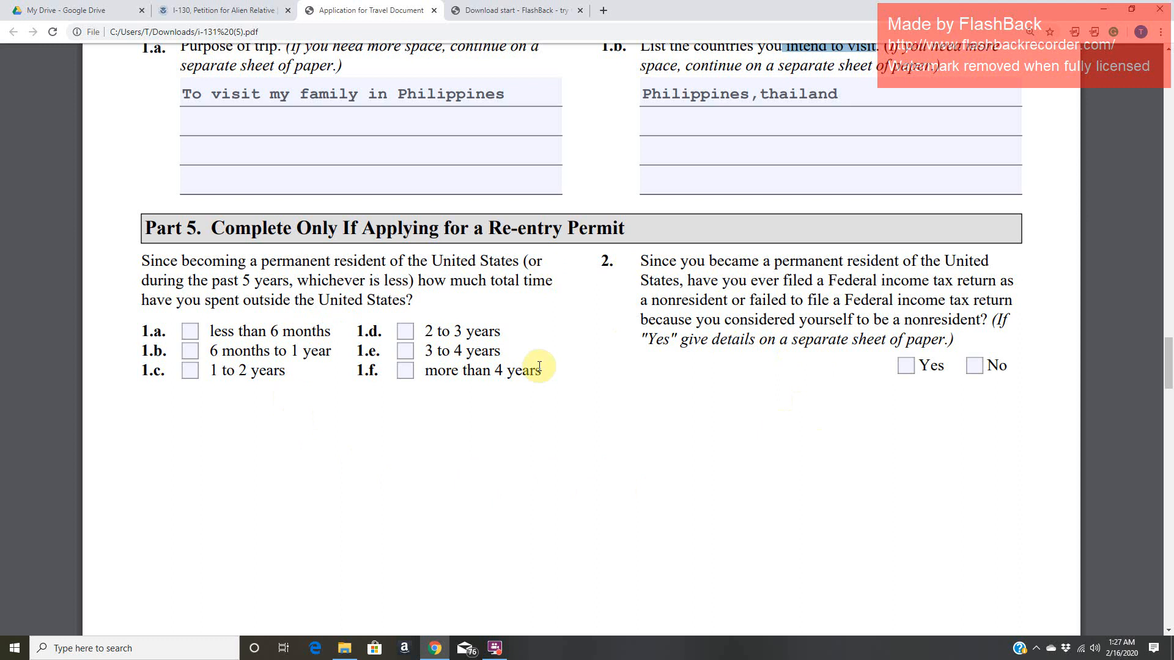
{"action": "scroll", "coordinate": [539, 367], "scroll_direction": "down", "scroll_amount": 10}
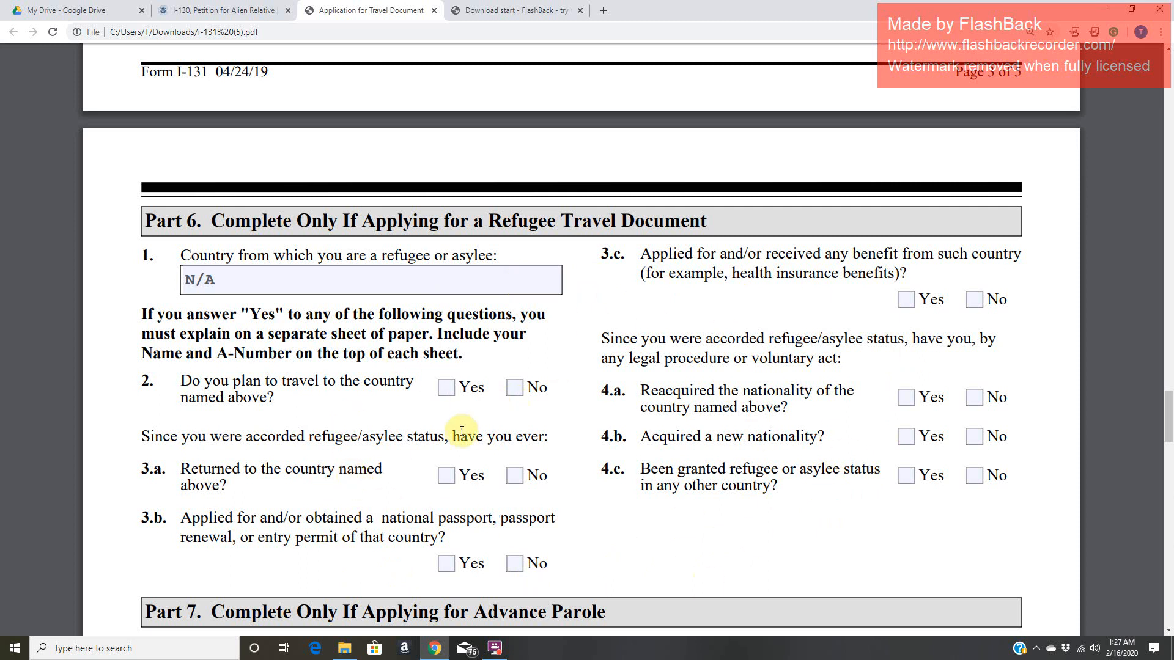
{"action": "scroll", "coordinate": [465, 434], "scroll_direction": "down", "scroll_amount": 1}
{"action": "scroll", "coordinate": [465, 434], "scroll_direction": "down", "scroll_amount": 5}
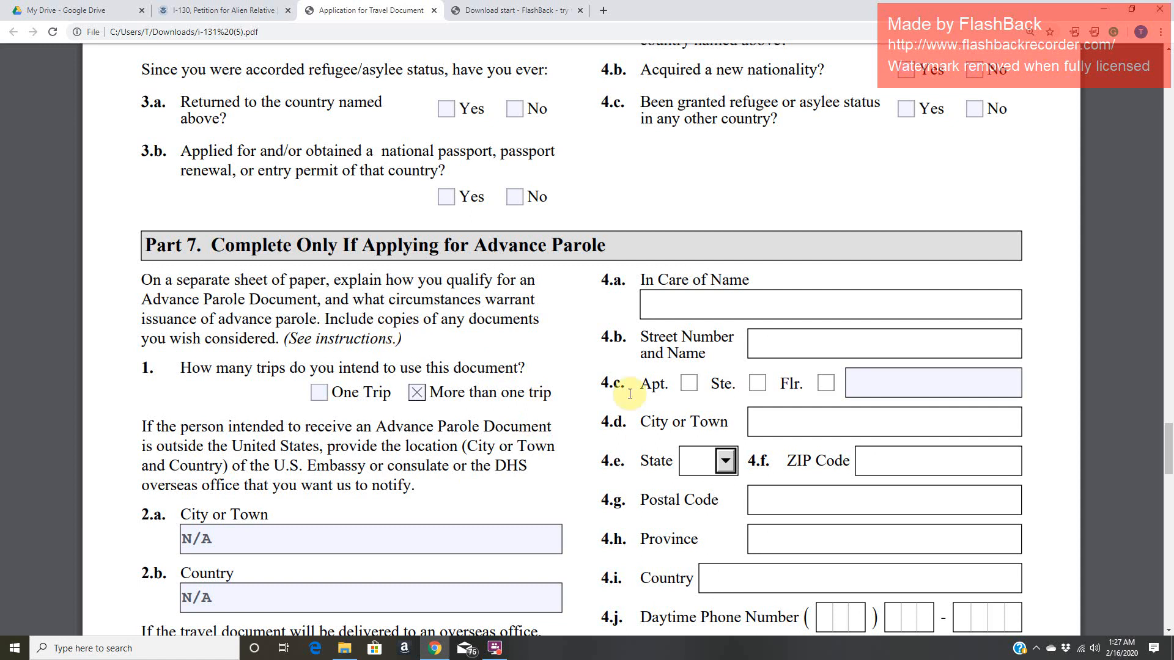
- Clear both the One Trip and More than one trip checkboxes in Part 7 item 1
{"action": "scroll", "coordinate": [443, 428], "scroll_direction": "down", "scroll_amount": 1}
{"action": "scroll", "coordinate": [442, 427], "scroll_direction": "down", "scroll_amount": 1}
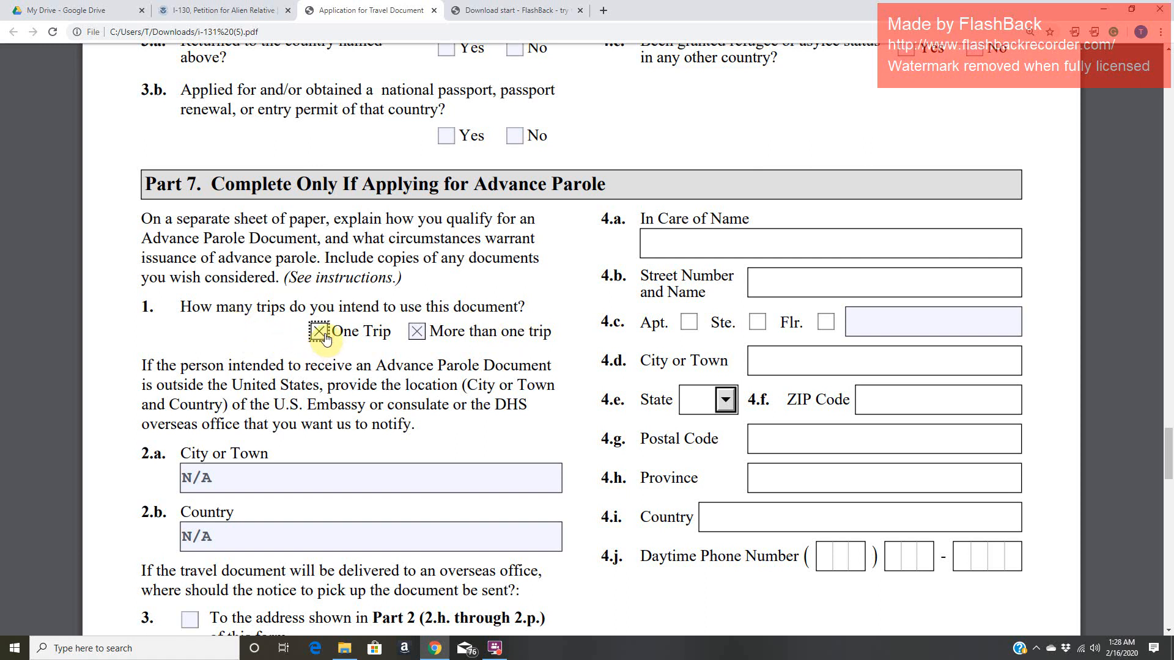
{"action": "left_click", "coordinate": [418, 336]}
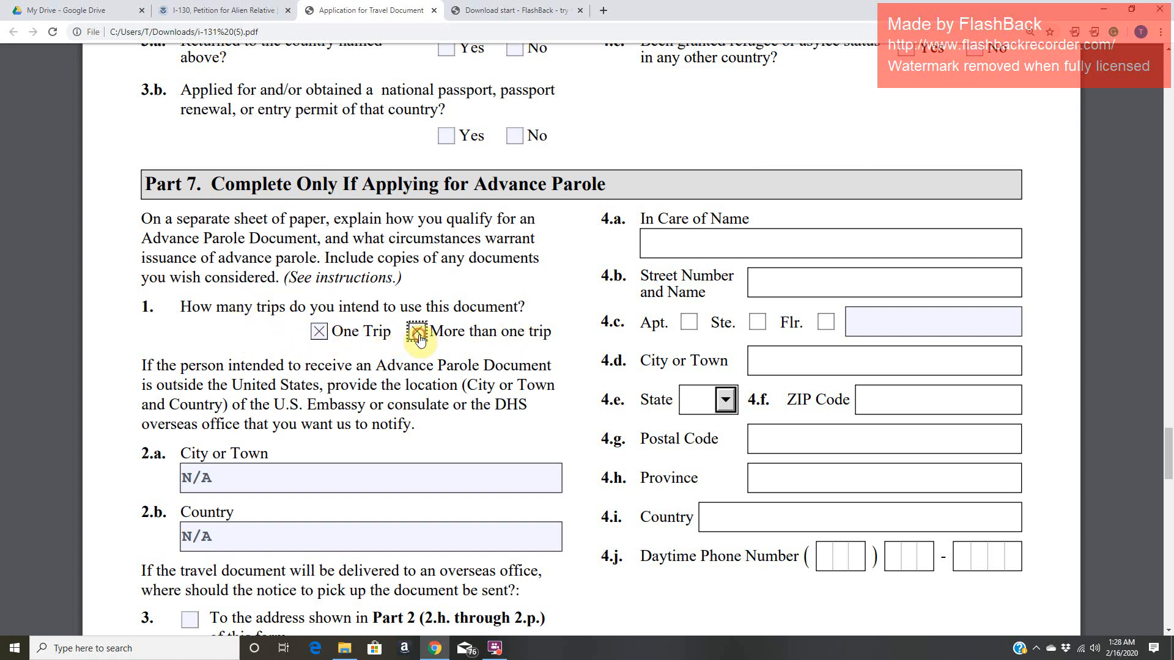
{"action": "left_click", "coordinate": [319, 333]}
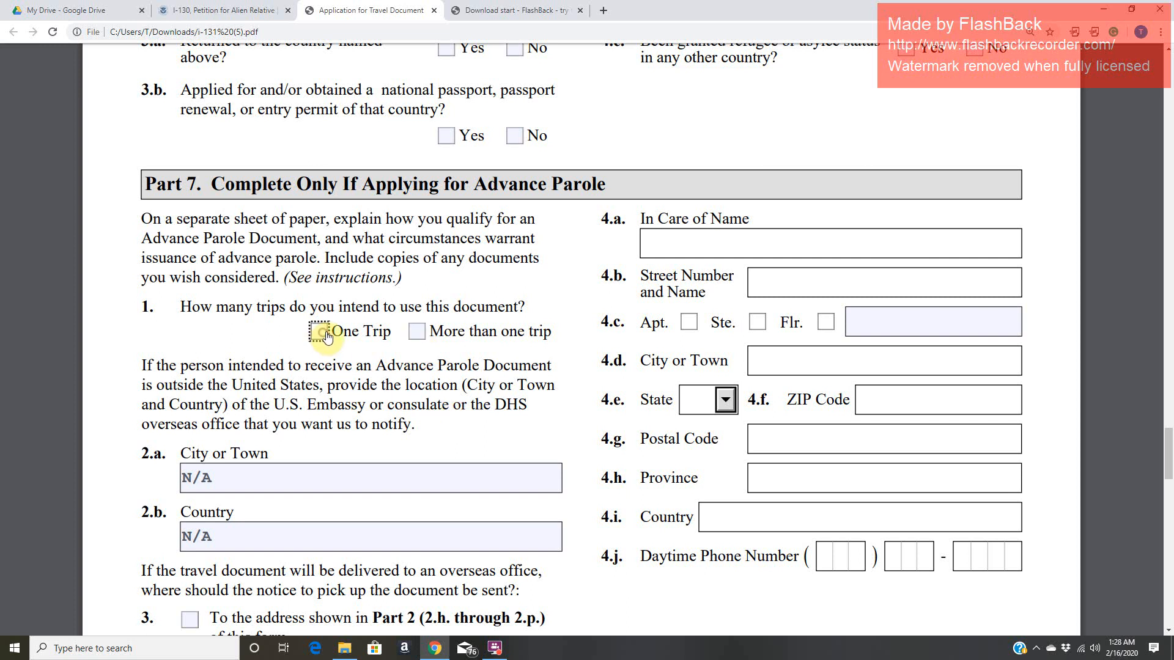
- Review the City or Town and Country entries in Part 7, items 2.a and 2.b, for a recipient outside the United States
{"action": "scroll", "coordinate": [276, 437], "scroll_direction": "down", "scroll_amount": 1}
{"action": "scroll", "coordinate": [277, 437], "scroll_direction": "down", "scroll_amount": 3}
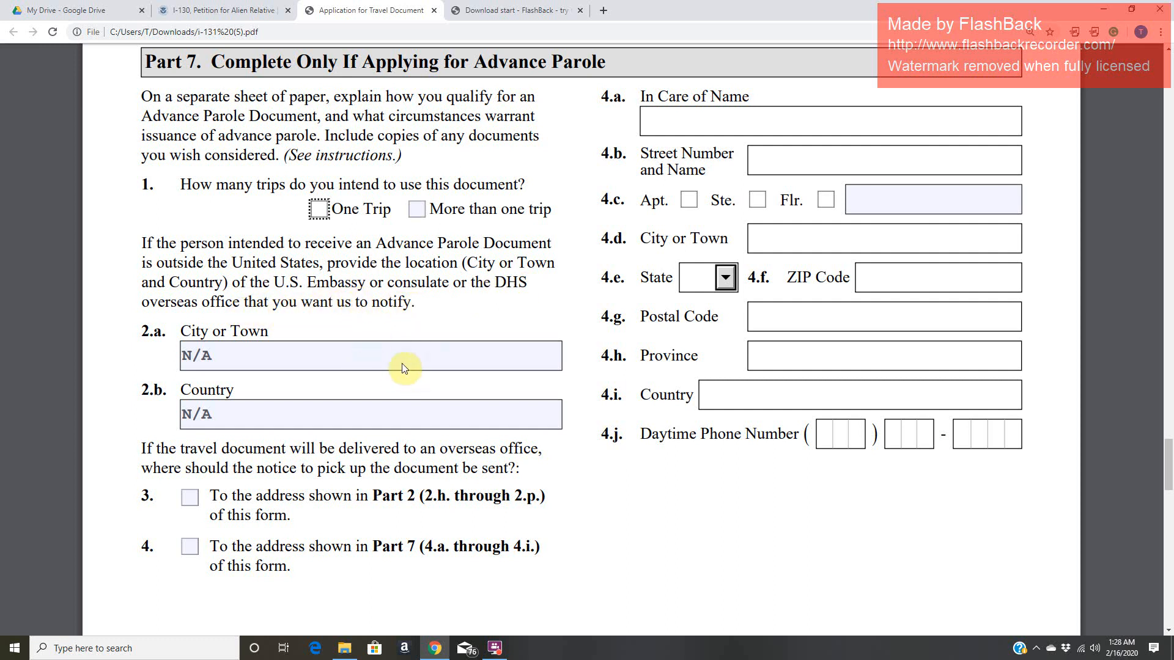
{"action": "left_click", "coordinate": [373, 363]}
{"action": "left_click", "coordinate": [366, 415]}
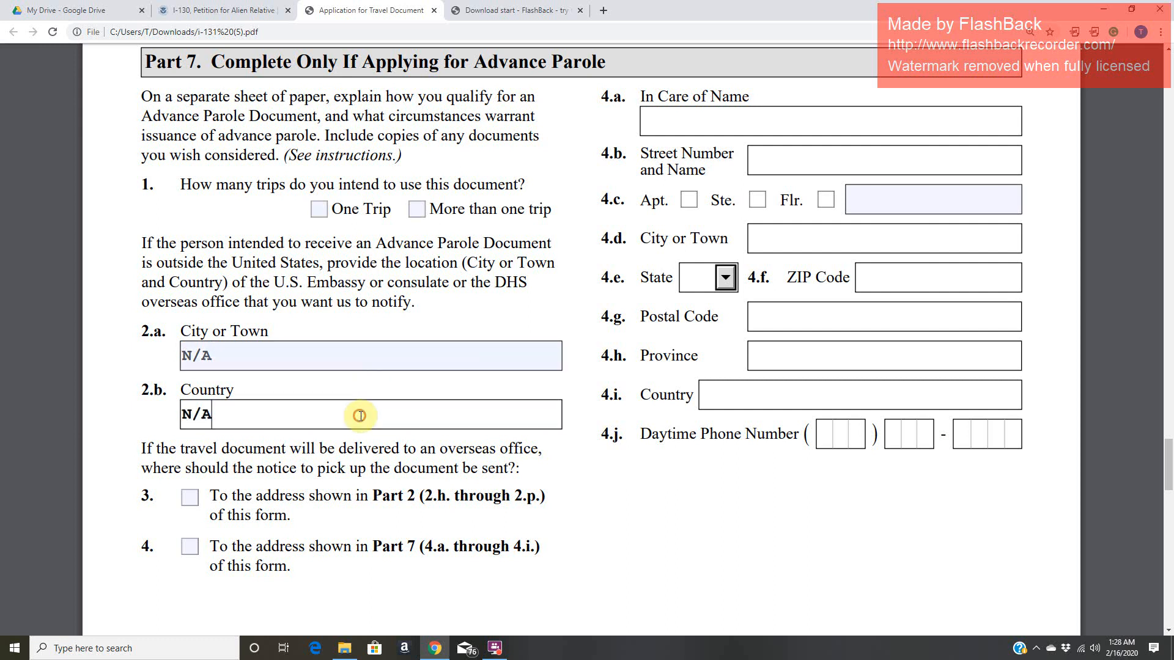
{"action": "left_click", "coordinate": [310, 359]}
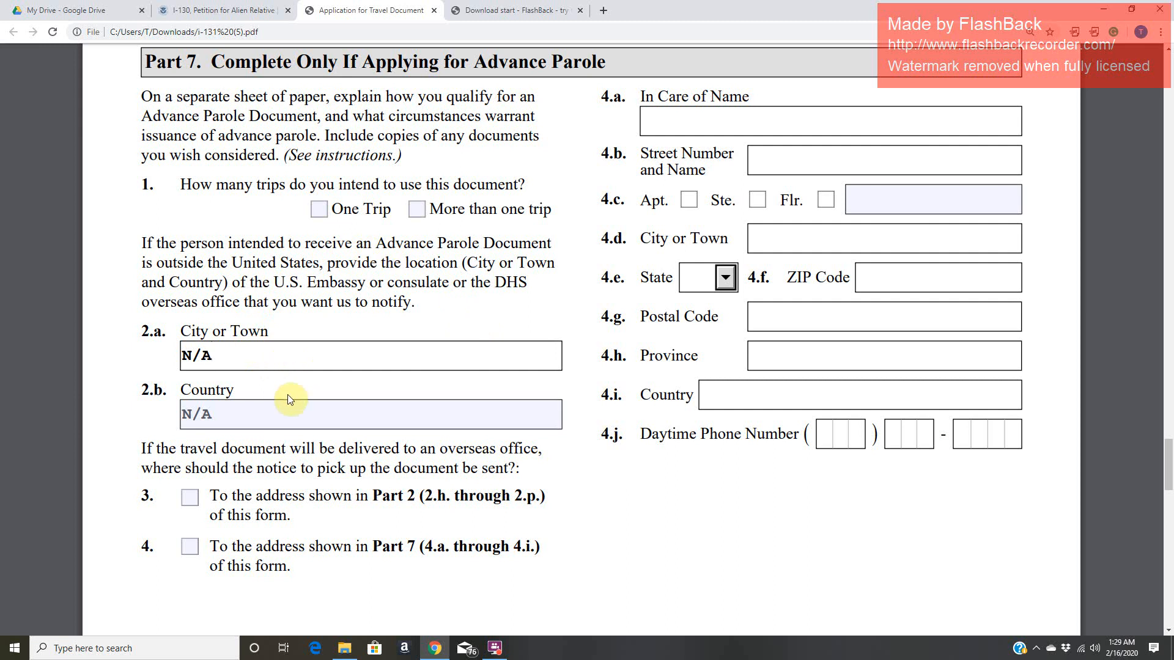
{"action": "left_click", "coordinate": [282, 416]}
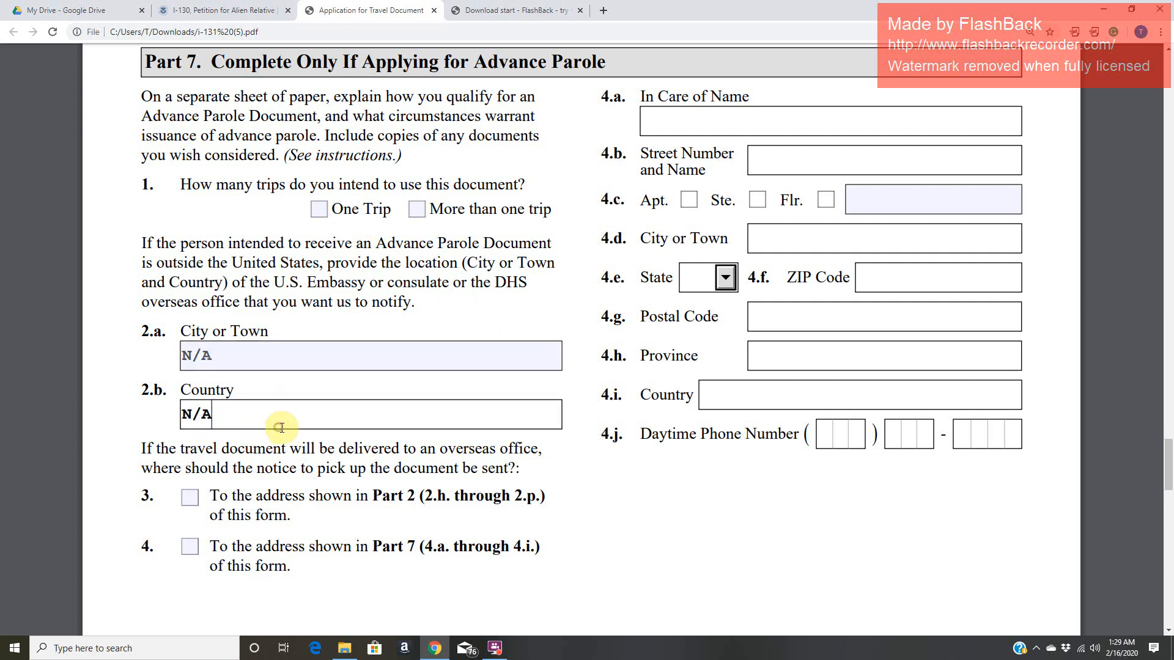
- Highlight "DHS" in the Part 7 instruction about which overseas office to notify, checking it against the City or Town field
{"action": "left_click", "coordinate": [507, 277]}
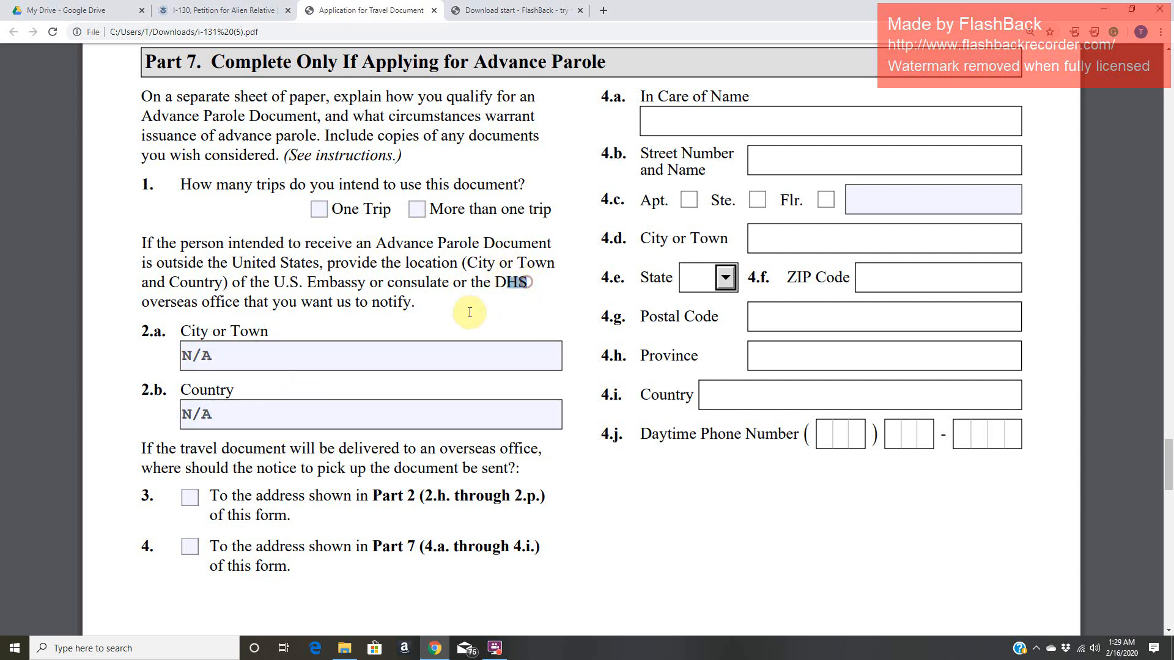
{"action": "left_click", "coordinate": [295, 360]}
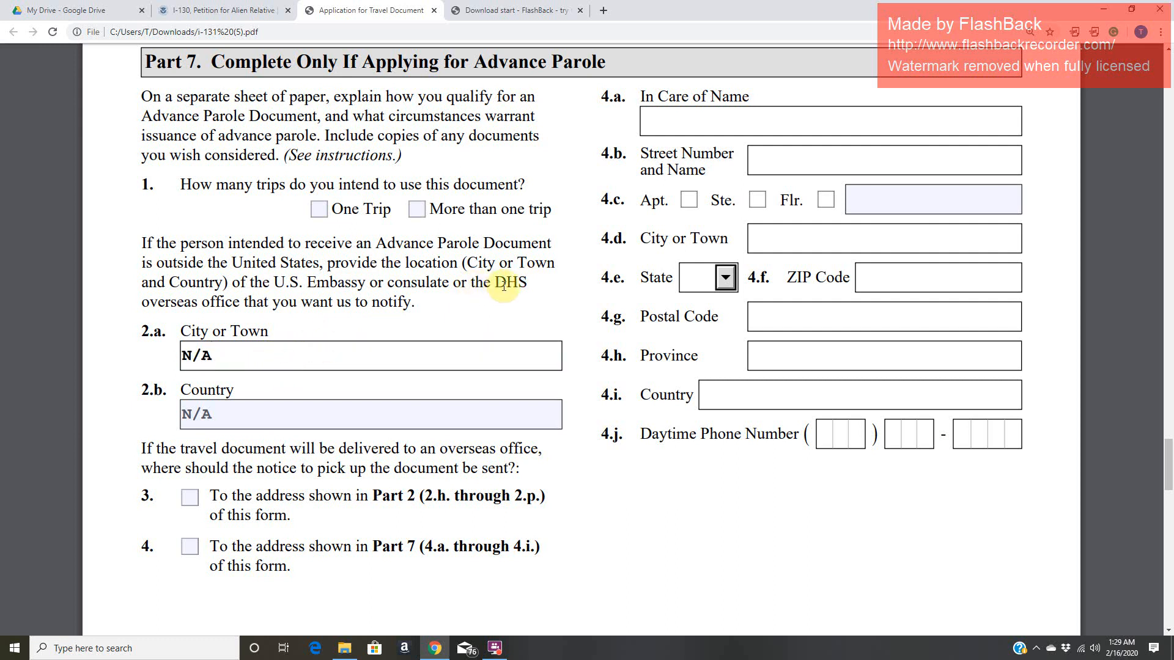
{"action": "left_click_drag", "start_coordinate": [500, 286], "coordinate": [526, 284]}
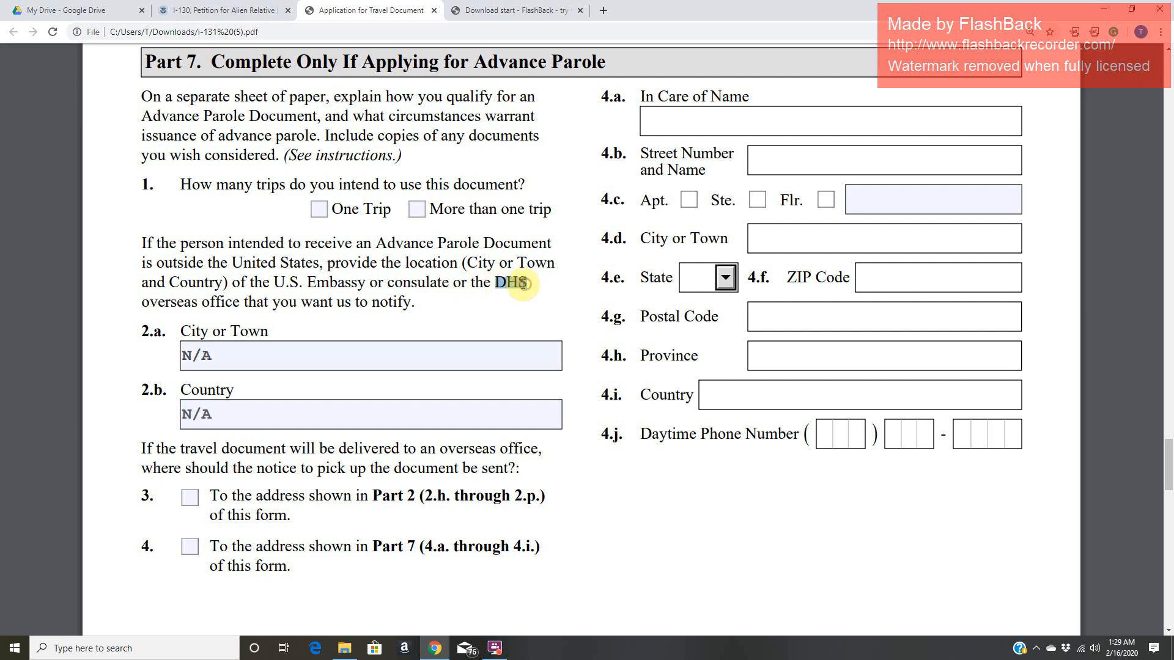
- Review the City or Town and Country entries in Part 7, then the notice pick-up address options in items 3 and 4
{"action": "left_click", "coordinate": [281, 360]}
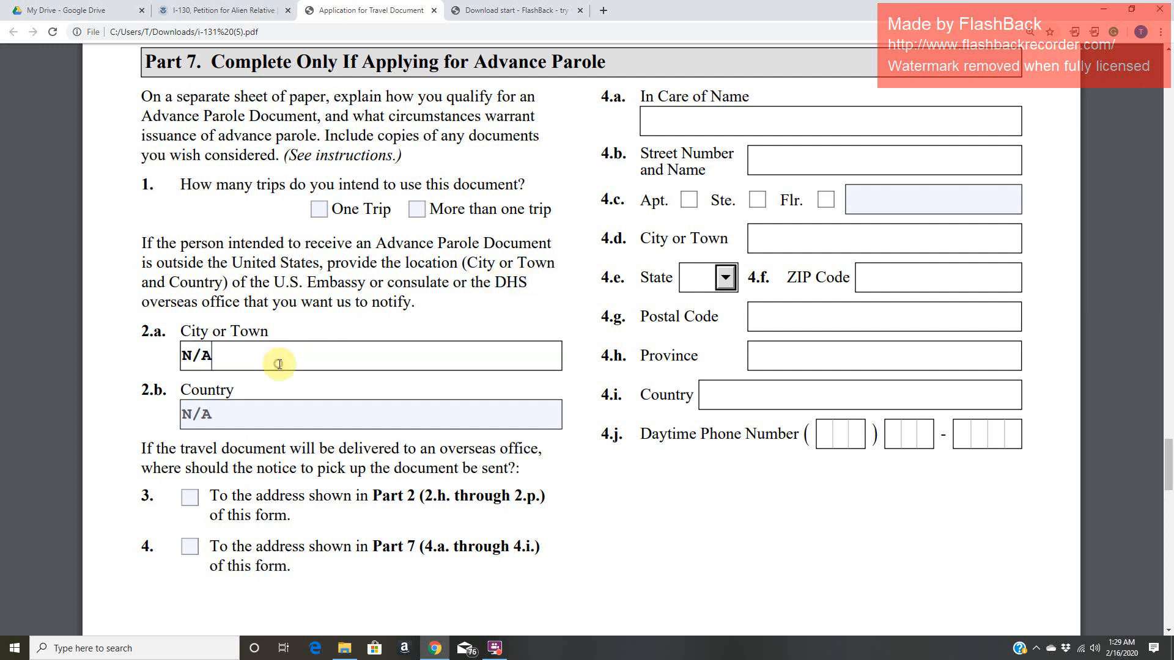
{"action": "left_click", "coordinate": [256, 410]}
{"action": "left_click", "coordinate": [287, 343]}
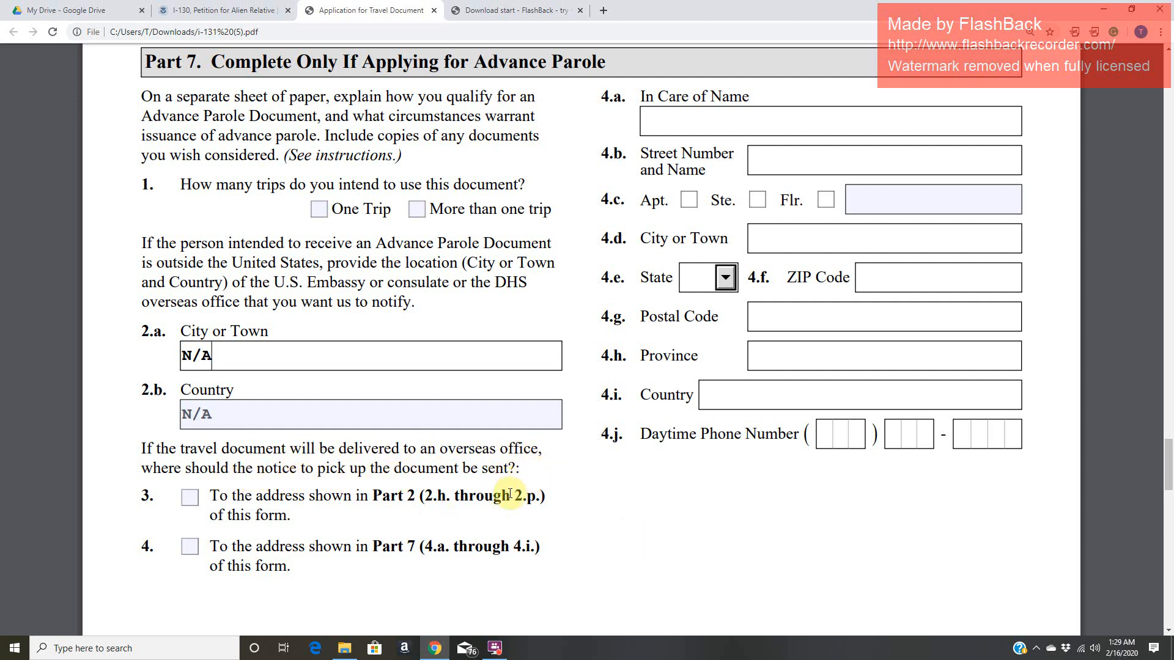
{"action": "scroll", "coordinate": [513, 483], "scroll_direction": "down", "scroll_amount": 2}
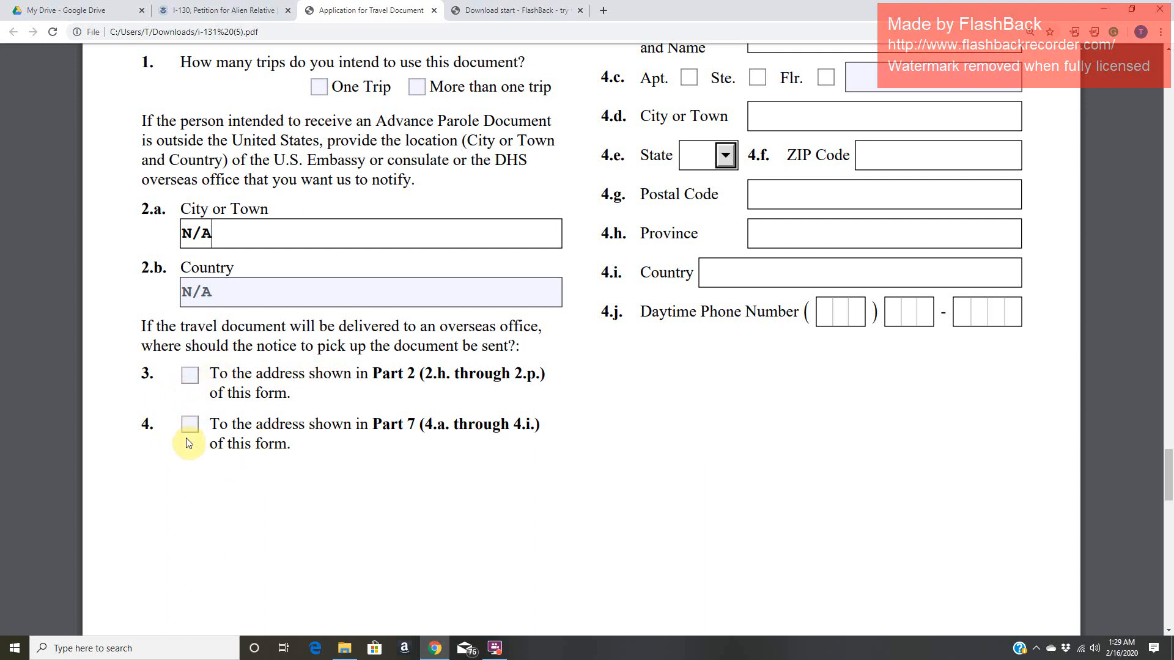
{"action": "scroll", "coordinate": [285, 436], "scroll_direction": "up", "scroll_amount": 4}
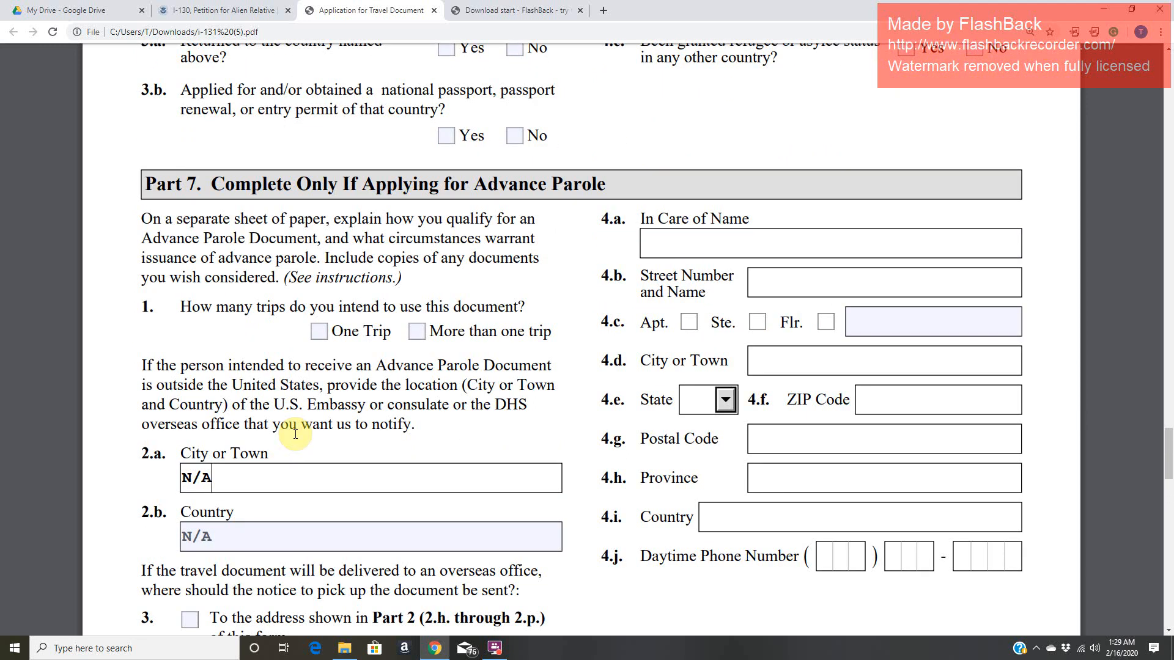
- Review the blank mailing address and phone fields in Part 7, items 4.a through 4.j
{"action": "left_click", "coordinate": [788, 241]}
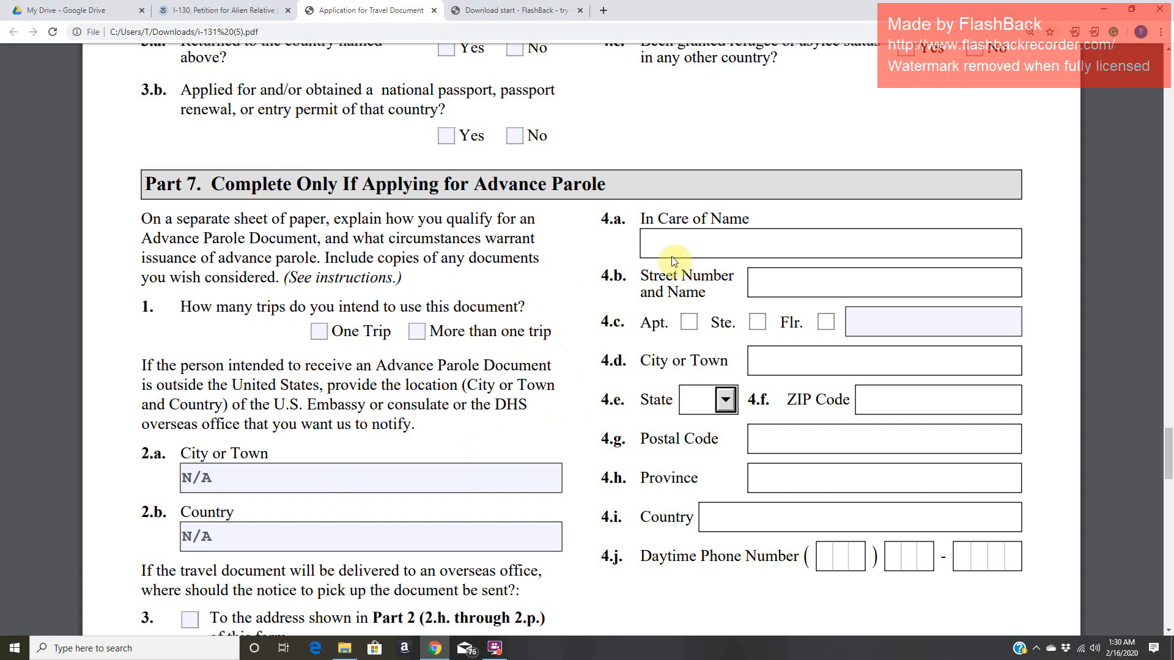
{"action": "left_click", "coordinate": [807, 286]}
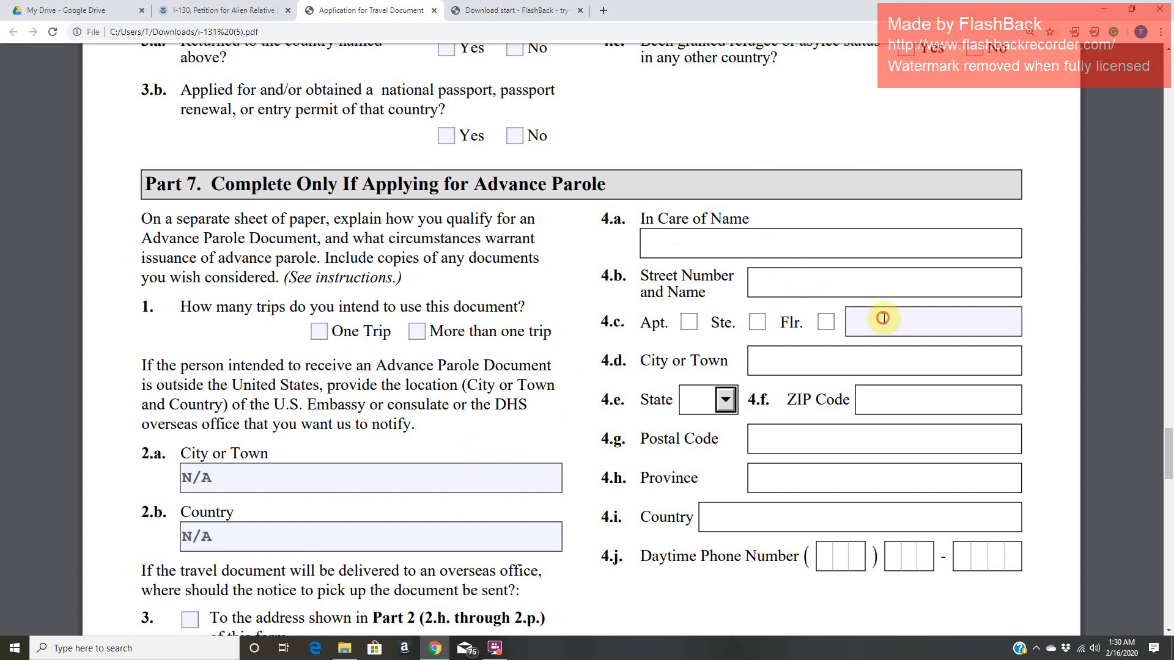
{"action": "scroll", "coordinate": [656, 419], "scroll_direction": "down", "scroll_amount": 8}
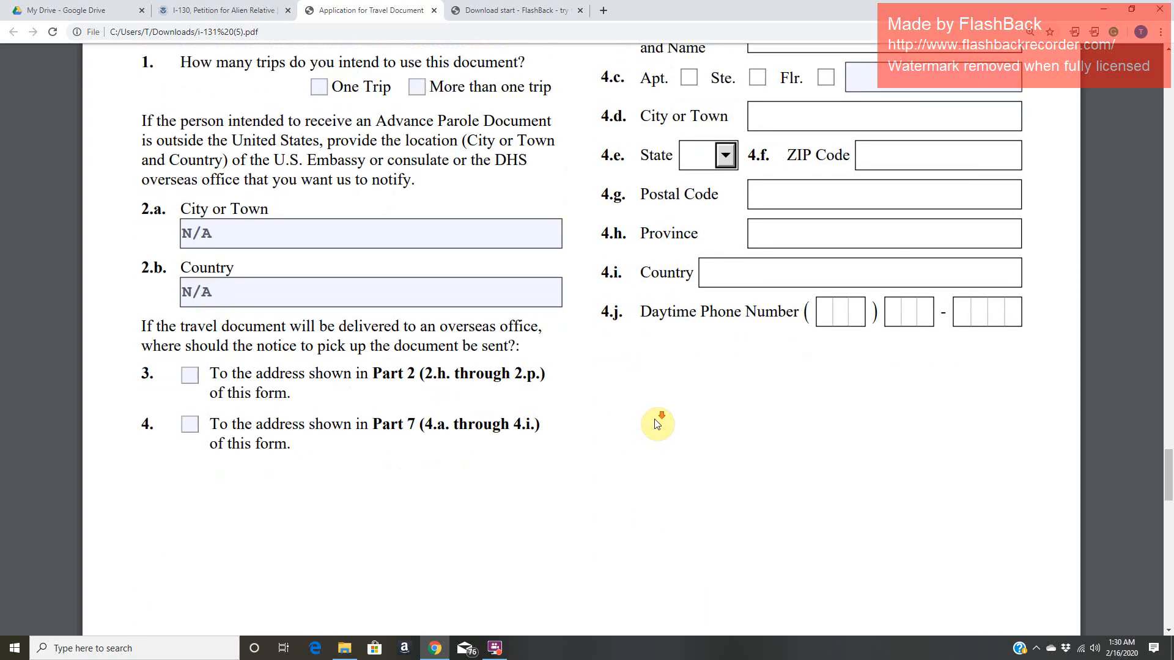
- Highlight the applicant's certification statement in Part 8, item 1.a, and the word "perjury" within it
{"action": "scroll", "coordinate": [656, 419], "scroll_direction": "down", "scroll_amount": 6}
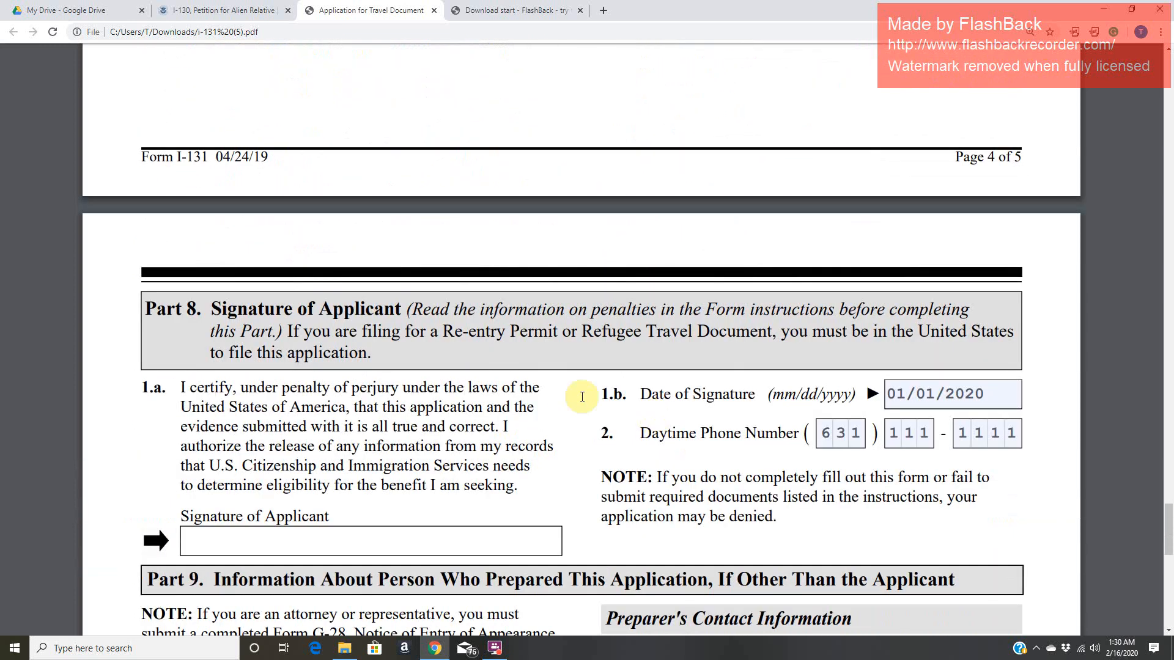
{"action": "scroll", "coordinate": [228, 285], "scroll_direction": "down", "scroll_amount": 2}
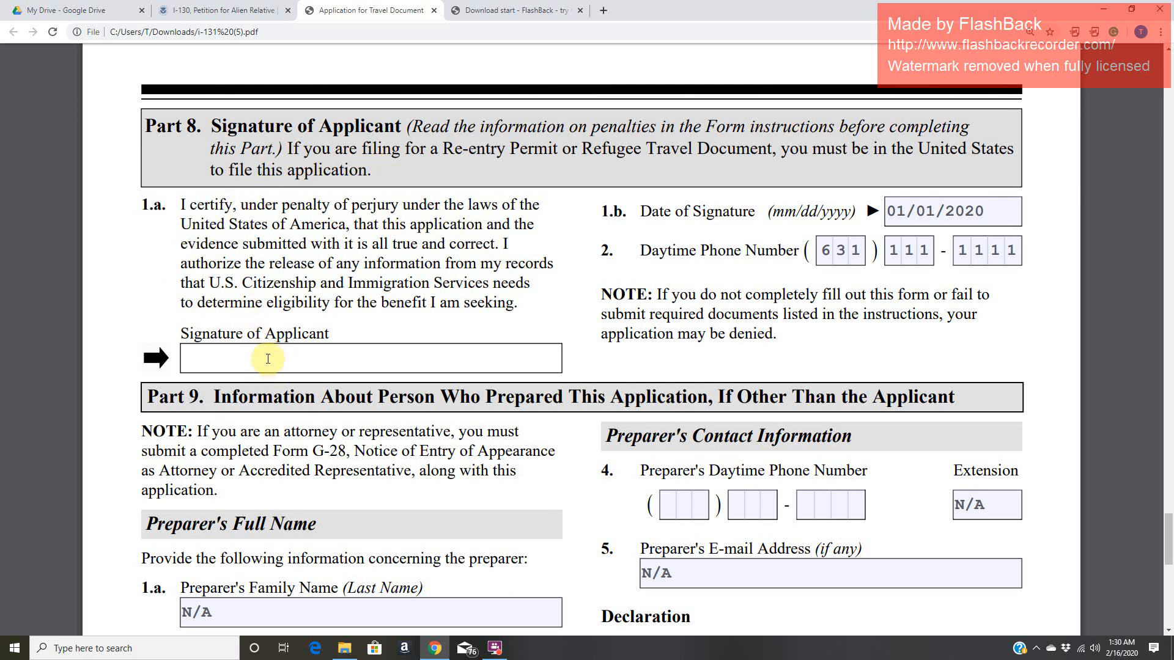
{"action": "left_click_drag", "start_coordinate": [184, 207], "coordinate": [527, 309]}
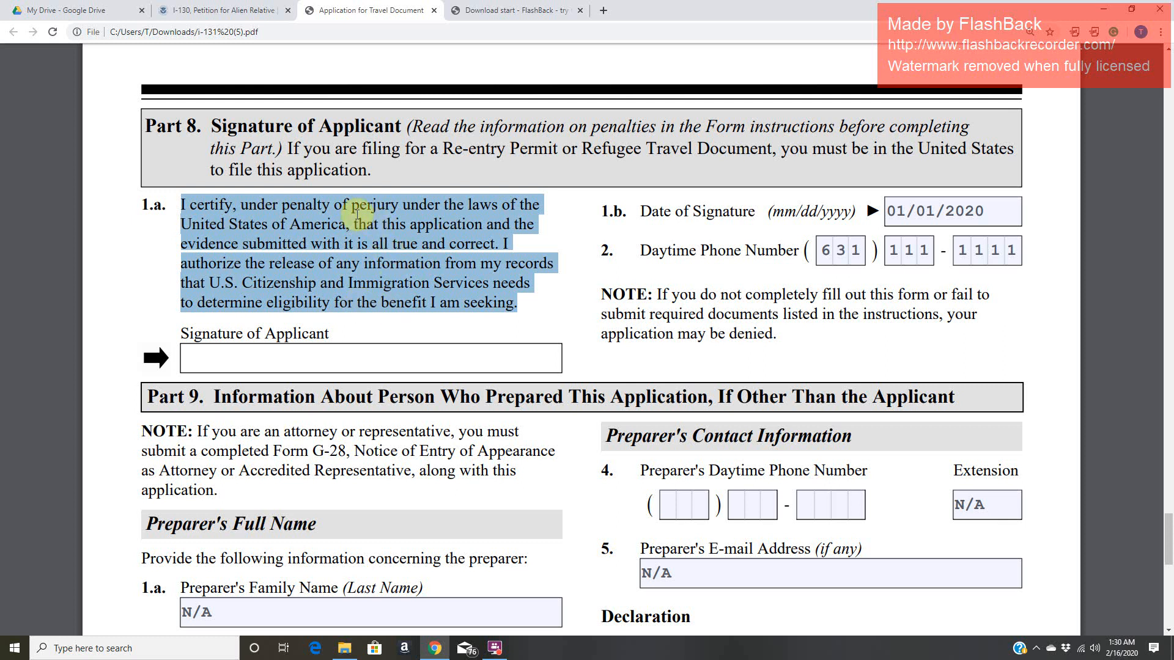
{"action": "left_click_drag", "start_coordinate": [353, 208], "coordinate": [392, 208]}
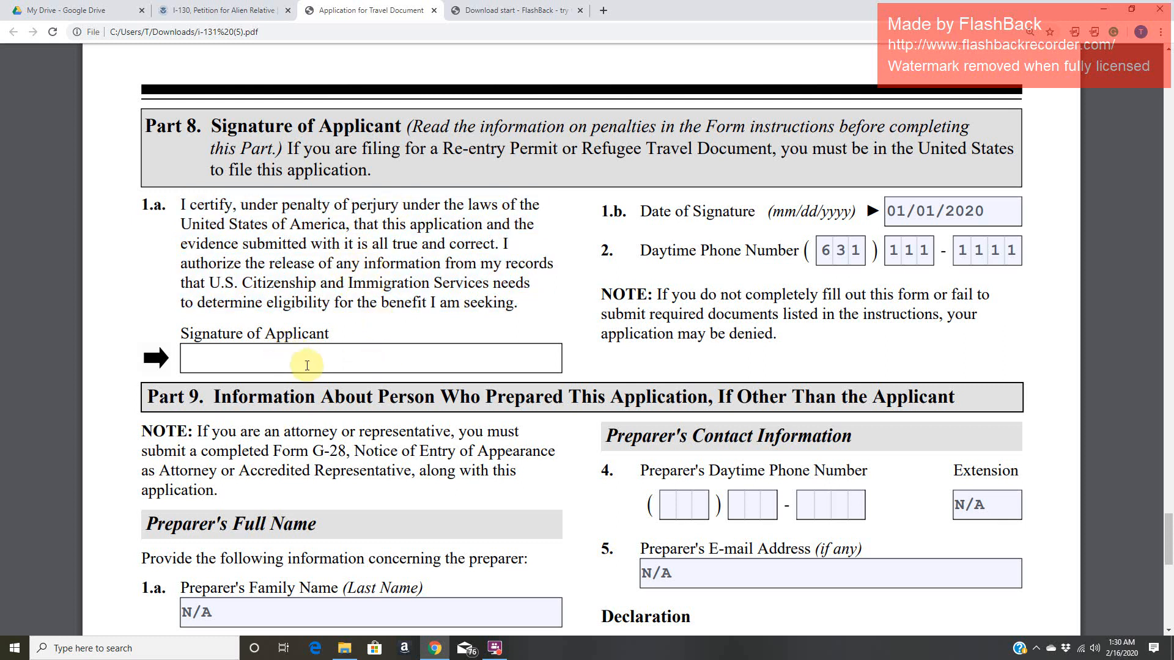
- Check the Date of Signature and Daytime Phone Number fields in Part 8, and highlight the note about incomplete forms
{"action": "left_click", "coordinate": [998, 218]}
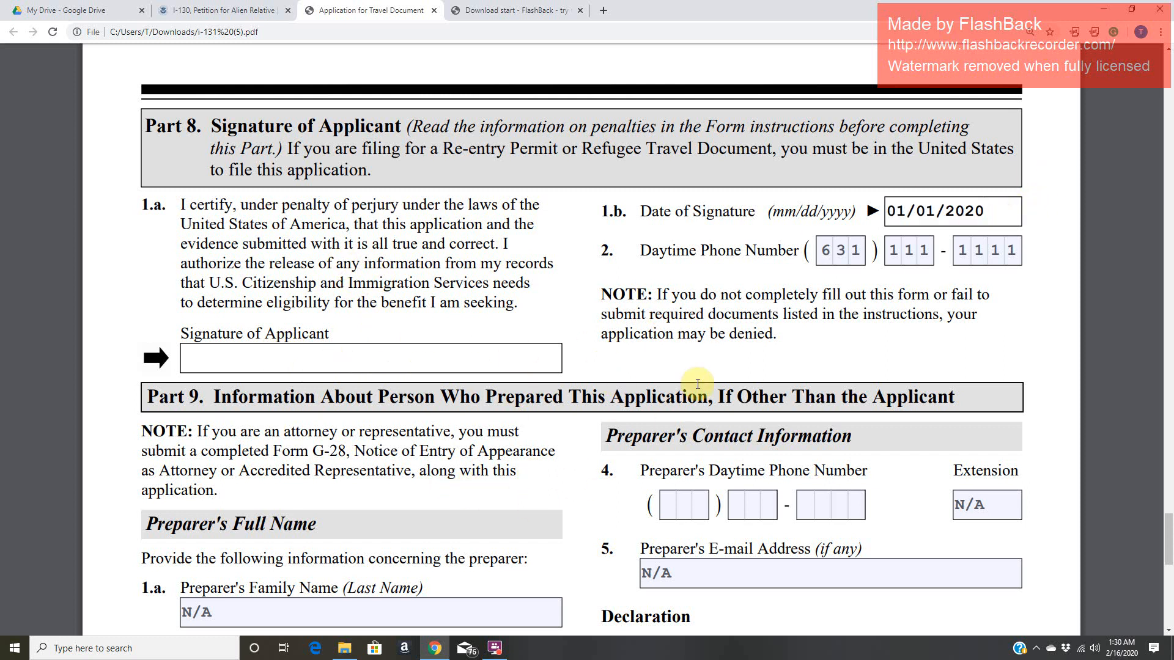
{"action": "left_click", "coordinate": [825, 255]}
{"action": "left_click", "coordinate": [909, 252]}
{"action": "left_click", "coordinate": [988, 248]}
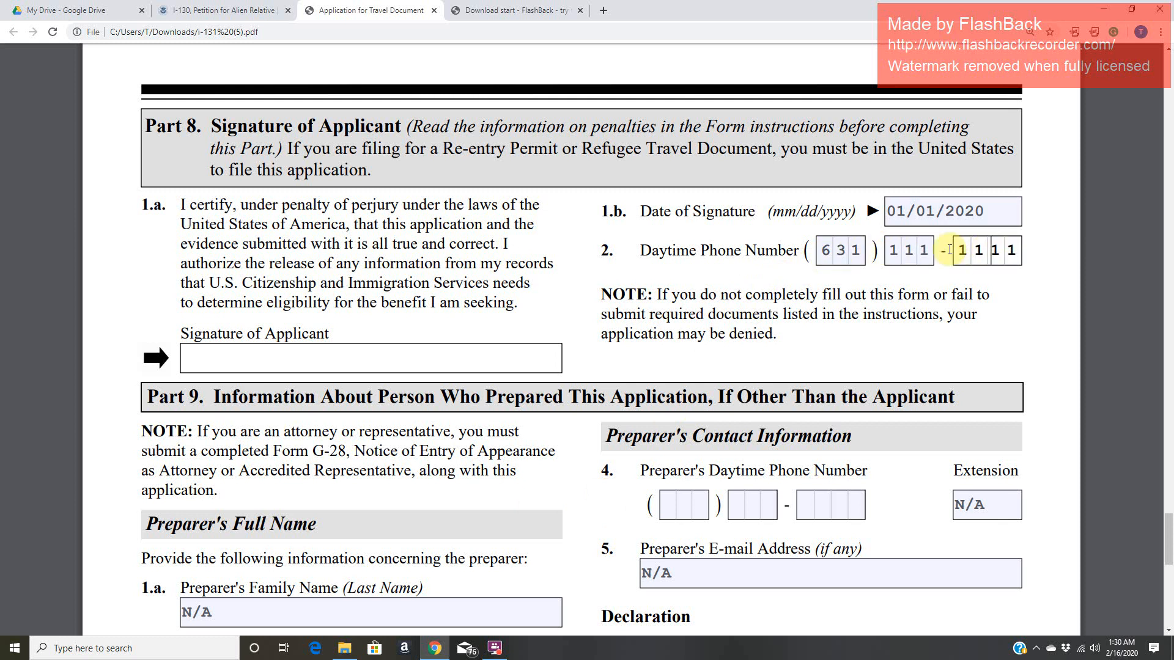
{"action": "left_click", "coordinate": [914, 255]}
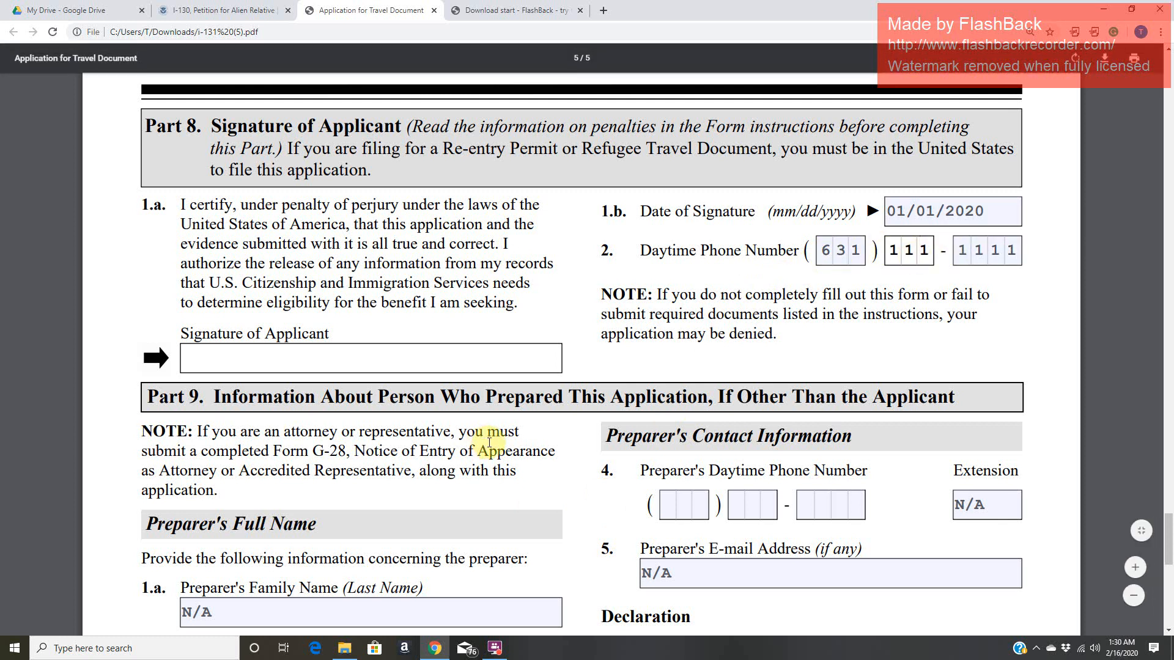
{"action": "left_click_drag", "start_coordinate": [671, 295], "coordinate": [758, 364]}
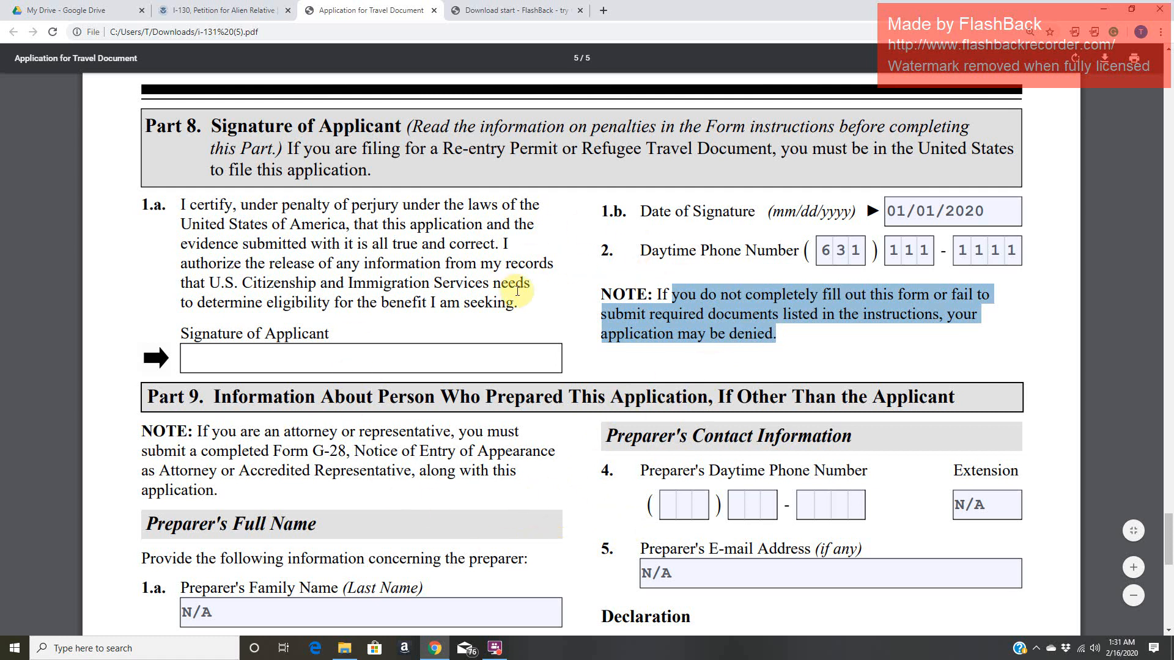
{"action": "left_click", "coordinate": [461, 356]}
- Highlight the Part 9 heading about the person who prepared the application and read through the preparer's name and mailing address fields
{"action": "scroll", "coordinate": [483, 367], "scroll_direction": "down", "scroll_amount": 3}
{"action": "left_click_drag", "start_coordinate": [242, 217], "coordinate": [976, 214]}
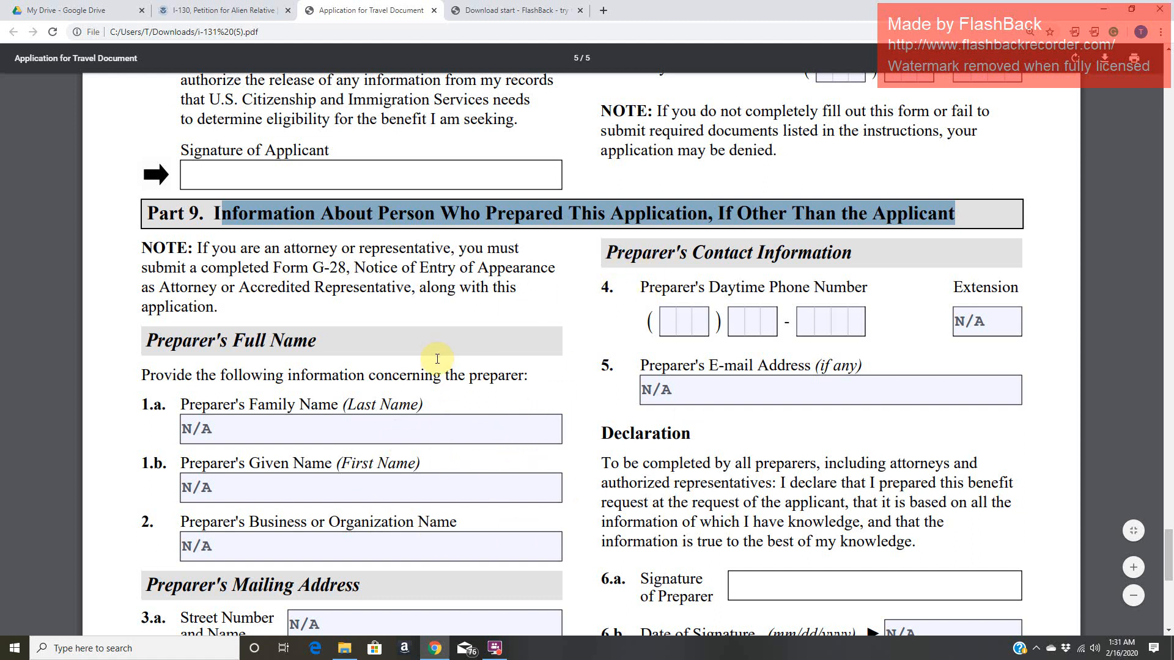
{"action": "scroll", "coordinate": [441, 363], "scroll_direction": "down", "scroll_amount": 1}
{"action": "scroll", "coordinate": [413, 309], "scroll_direction": "down", "scroll_amount": 1}
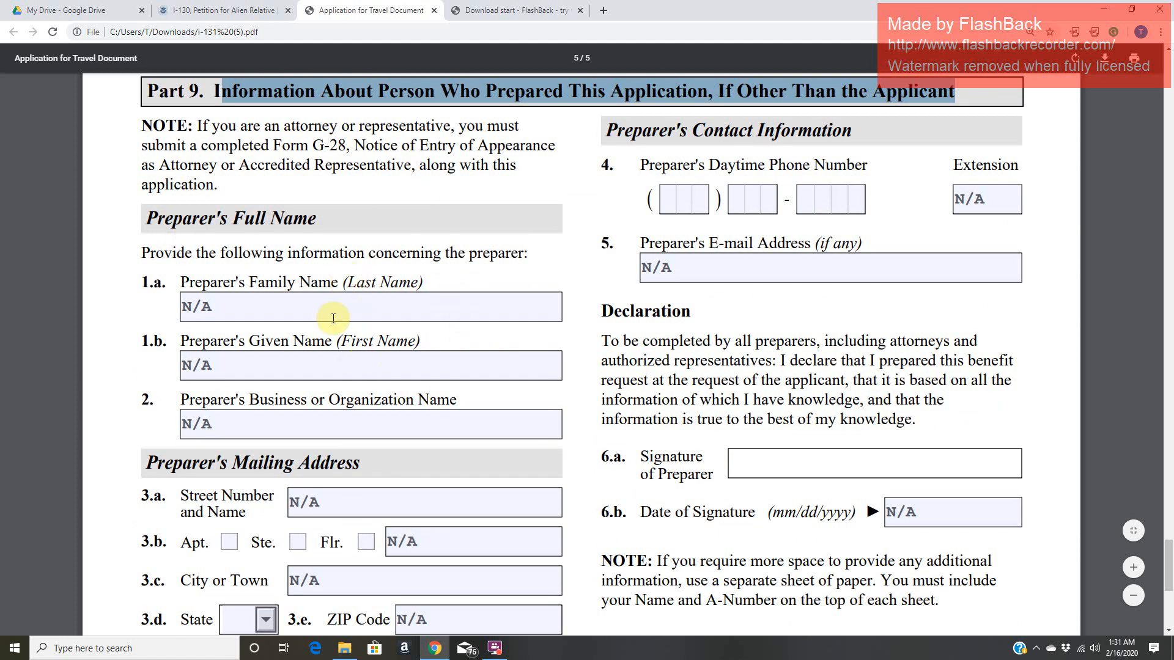
{"action": "scroll", "coordinate": [379, 378], "scroll_direction": "down", "scroll_amount": 3}
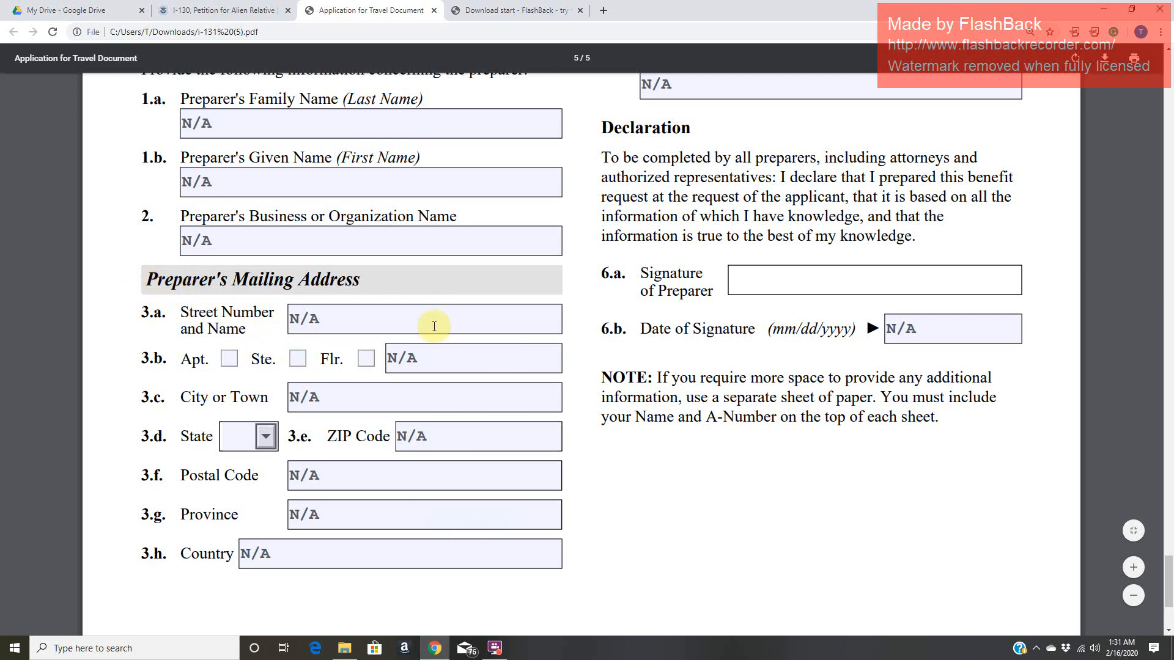
{"action": "scroll", "coordinate": [382, 482], "scroll_direction": "up", "scroll_amount": 3}
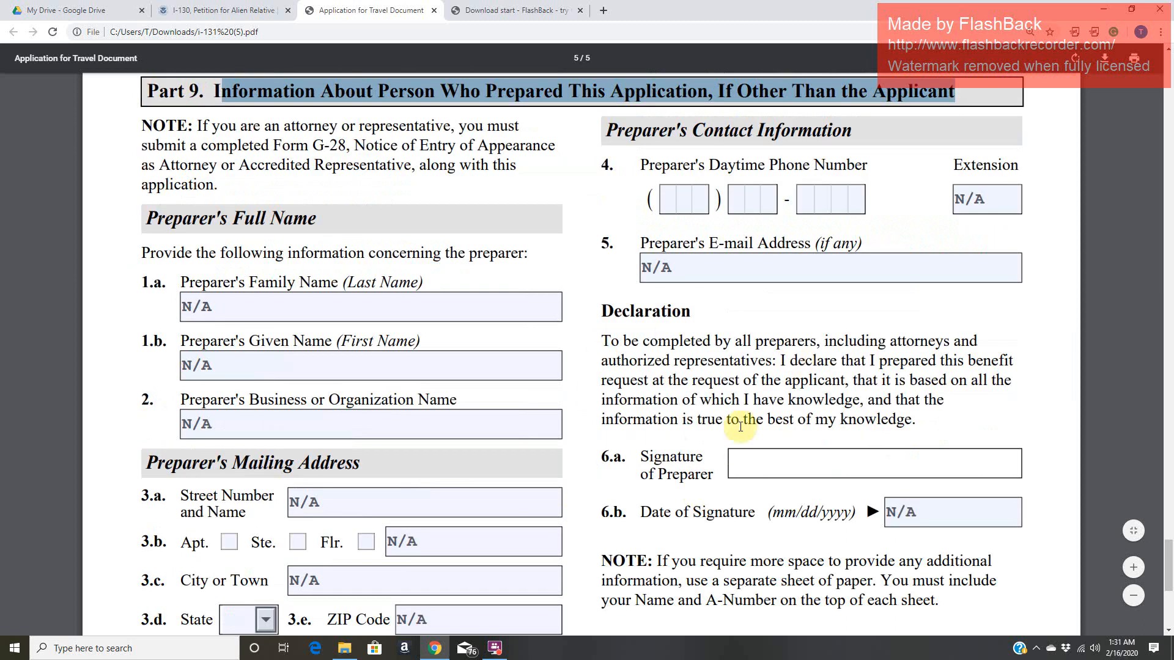
- Check the preparer's phone number, e-mail address, signature and date of signature fields in Part 9, items 4 through 6.b
{"action": "left_click", "coordinate": [813, 206]}
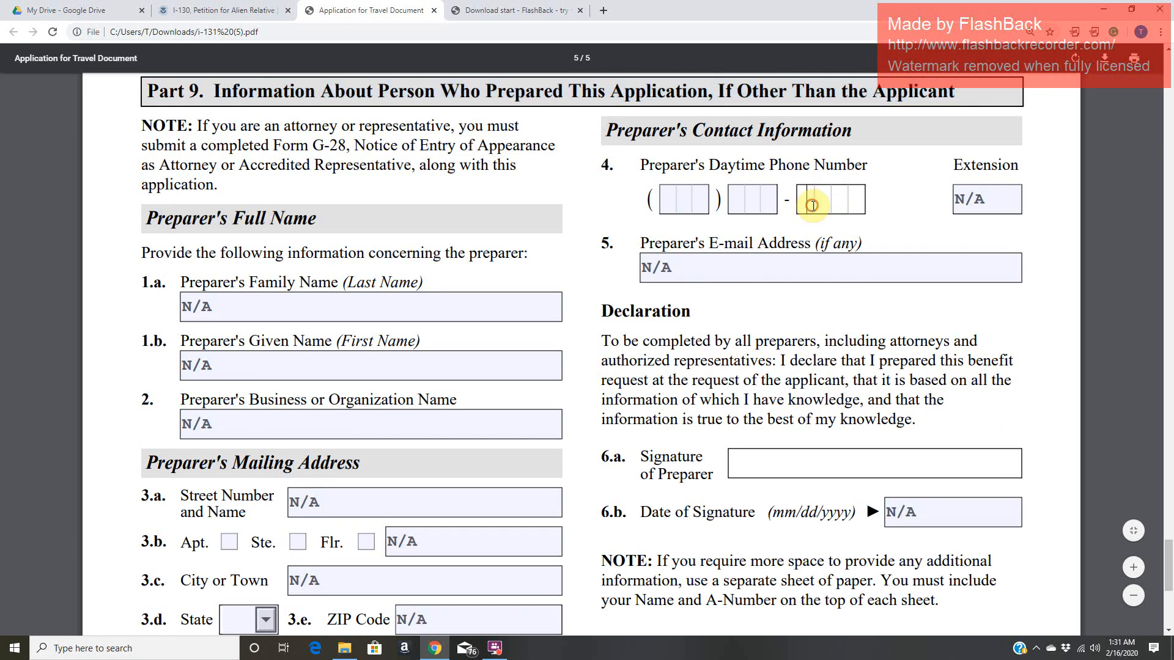
{"action": "left_click", "coordinate": [674, 200]}
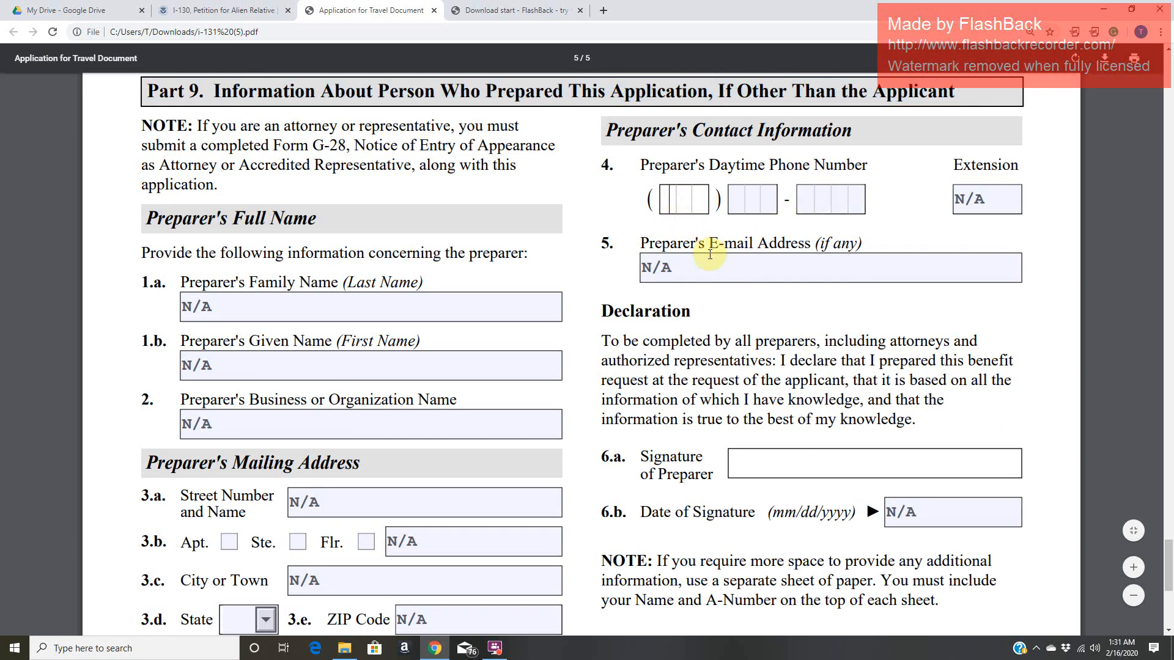
{"action": "left_click", "coordinate": [705, 272]}
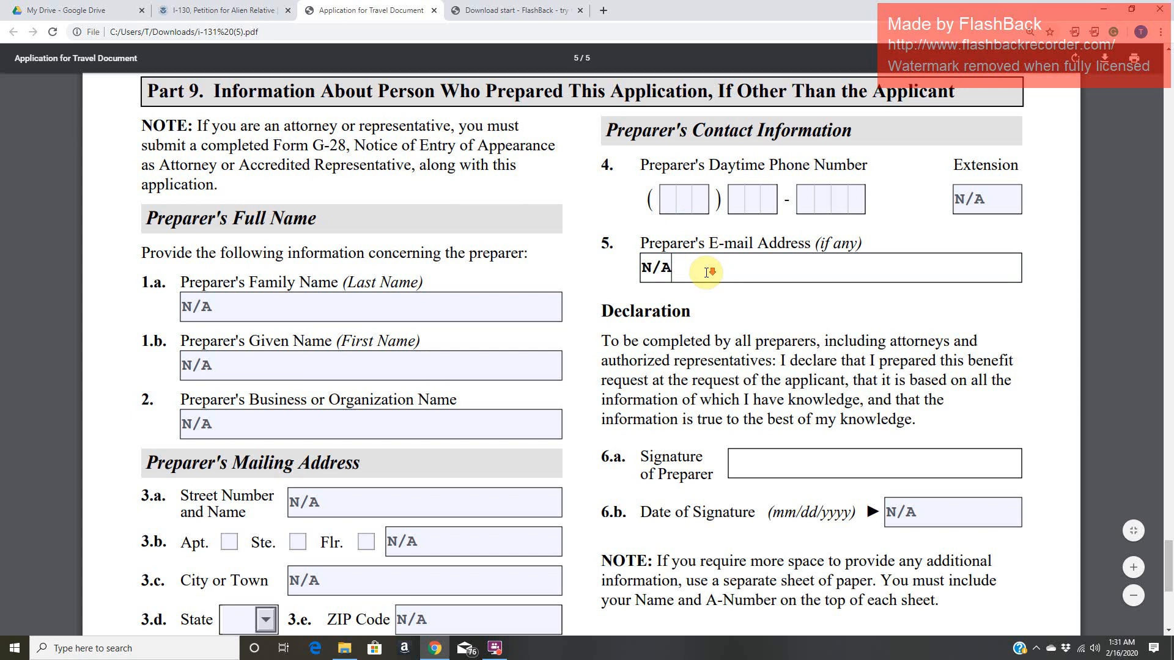
{"action": "scroll", "coordinate": [706, 272], "scroll_direction": "down", "scroll_amount": 2}
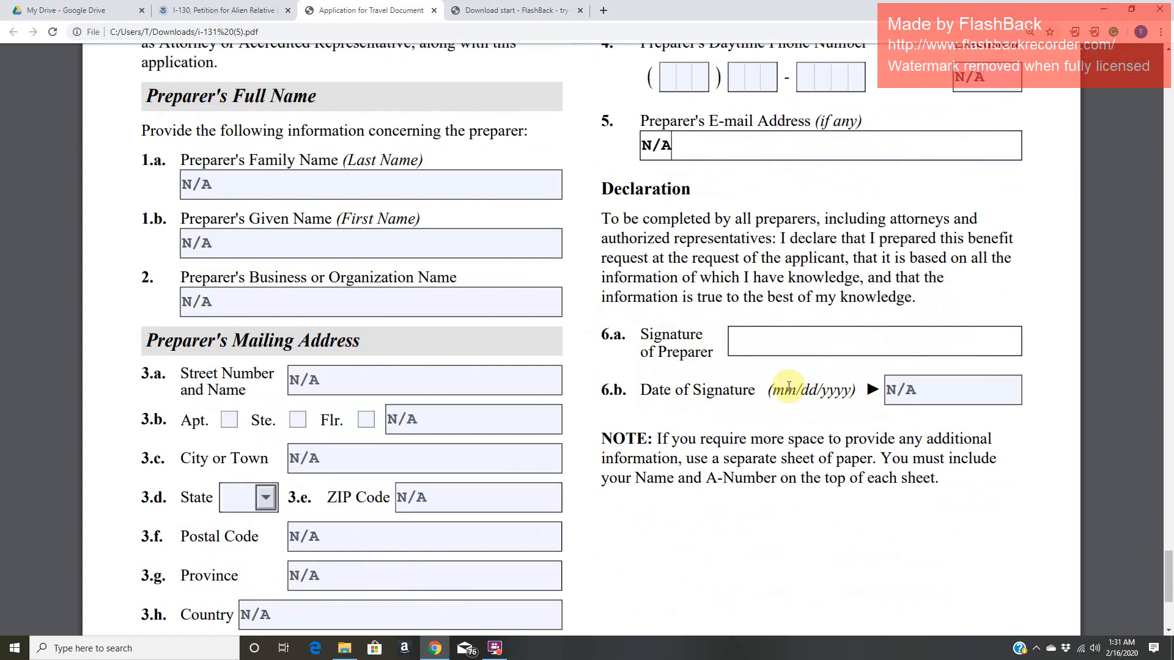
{"action": "left_click", "coordinate": [763, 345]}
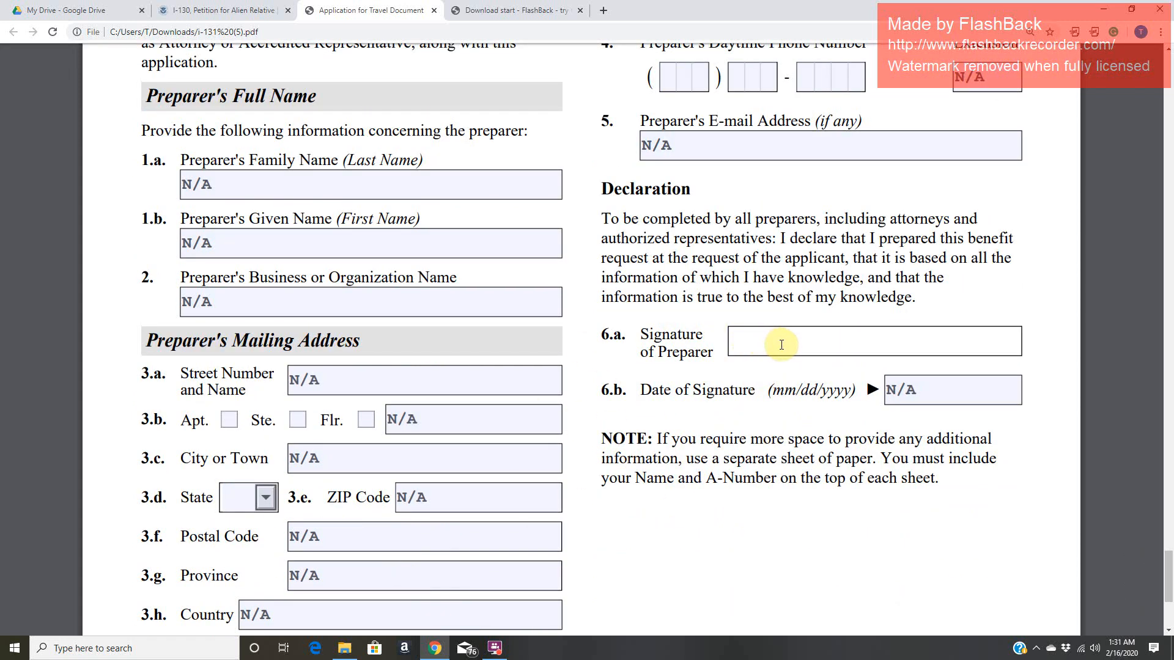
{"action": "left_click", "coordinate": [955, 389]}
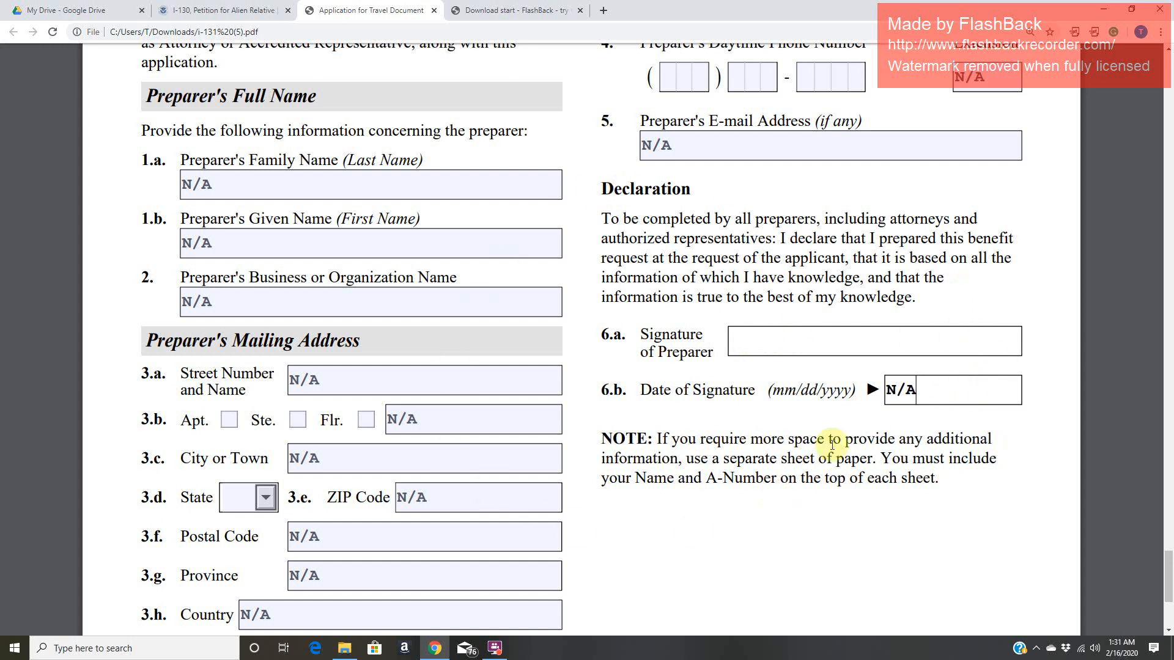
- Review the Preparer's Mailing Address entries in Part 9, items 3.a through 3.h, through the end of the form
{"action": "left_click", "coordinate": [454, 427]}
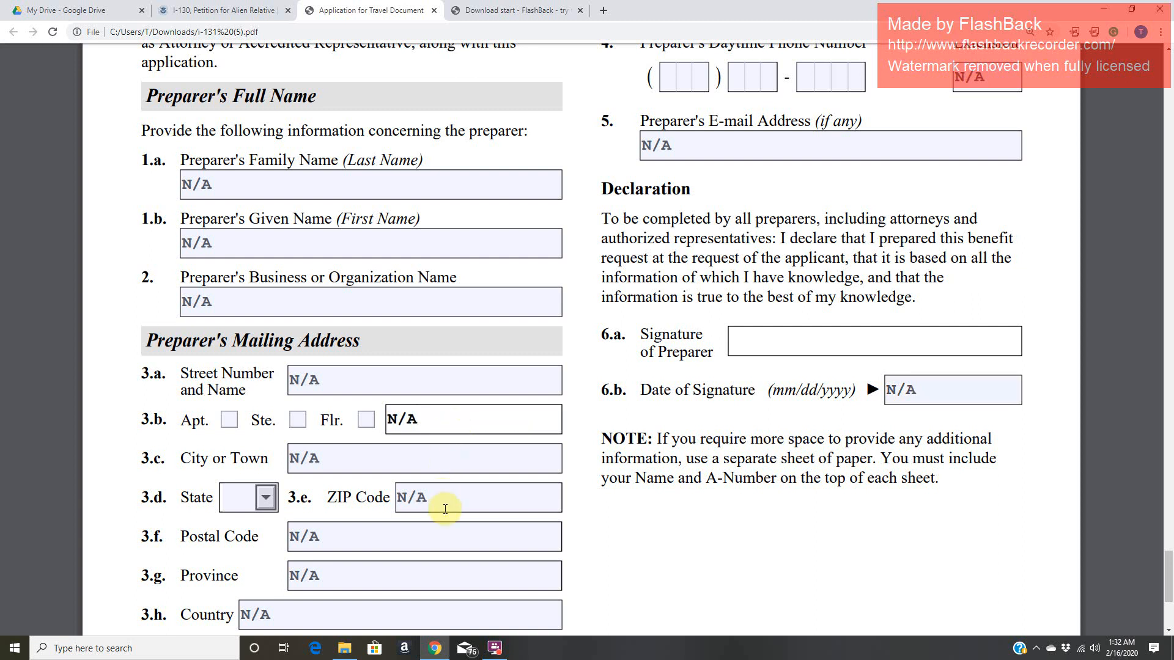
{"action": "scroll", "coordinate": [446, 510], "scroll_direction": "down", "scroll_amount": 4}
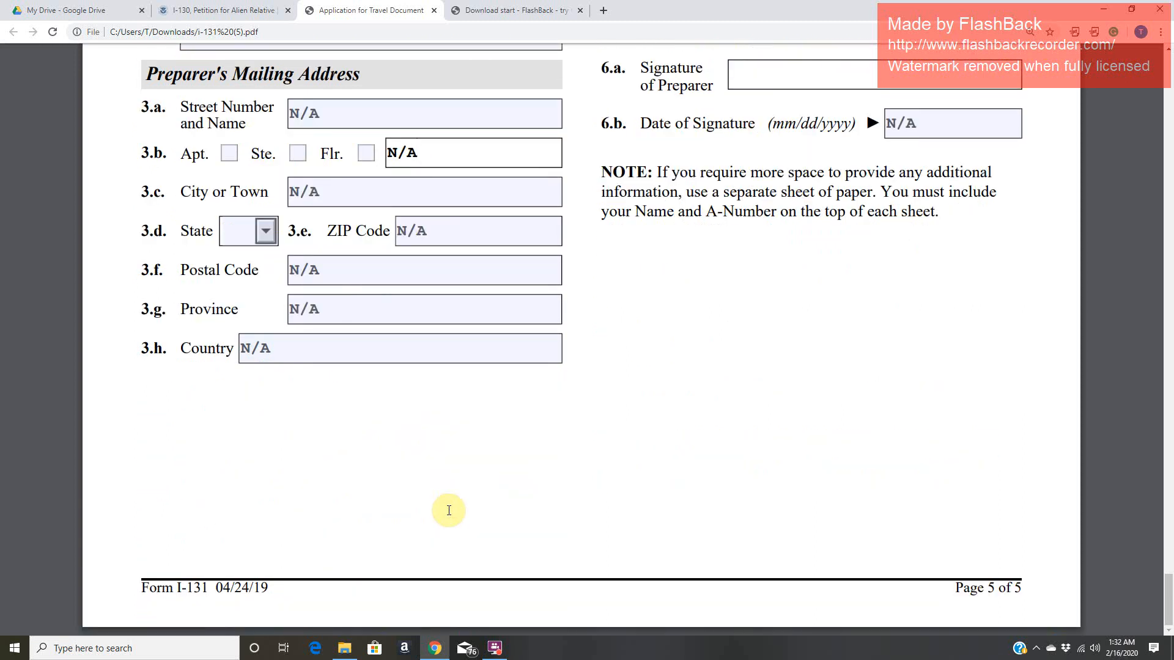
{"action": "scroll", "coordinate": [450, 510], "scroll_direction": "up", "scroll_amount": 5}
{"action": "scroll", "coordinate": [453, 510], "scroll_direction": "up", "scroll_amount": 5}
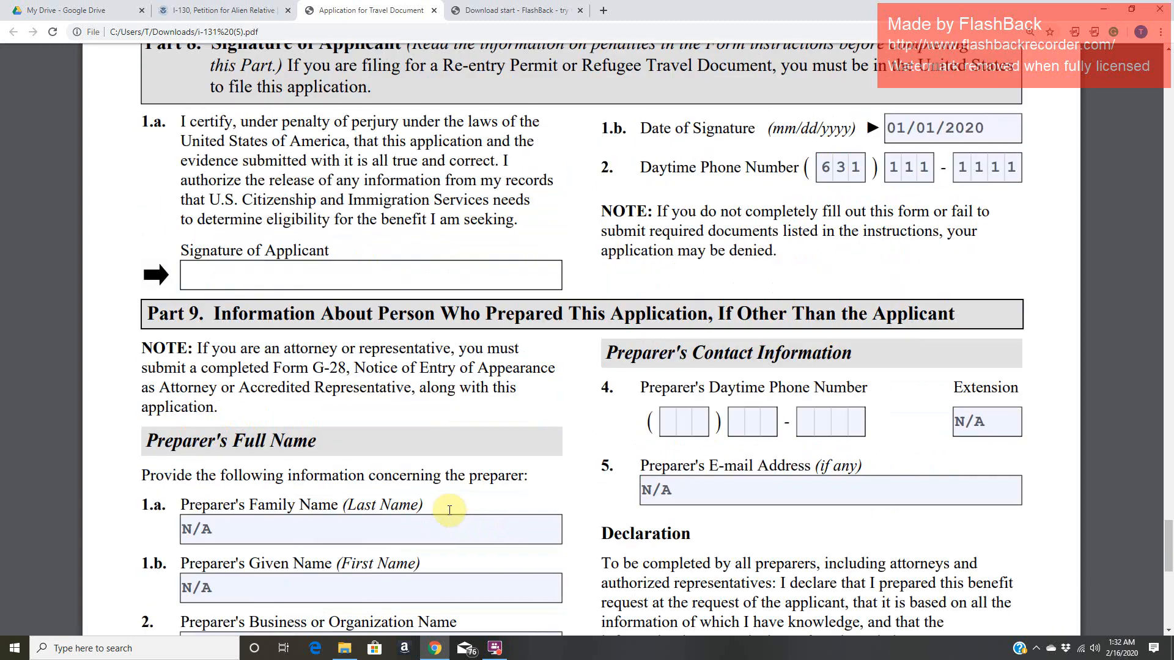
{"action": "scroll", "coordinate": [452, 516], "scroll_direction": "down", "scroll_amount": 4}
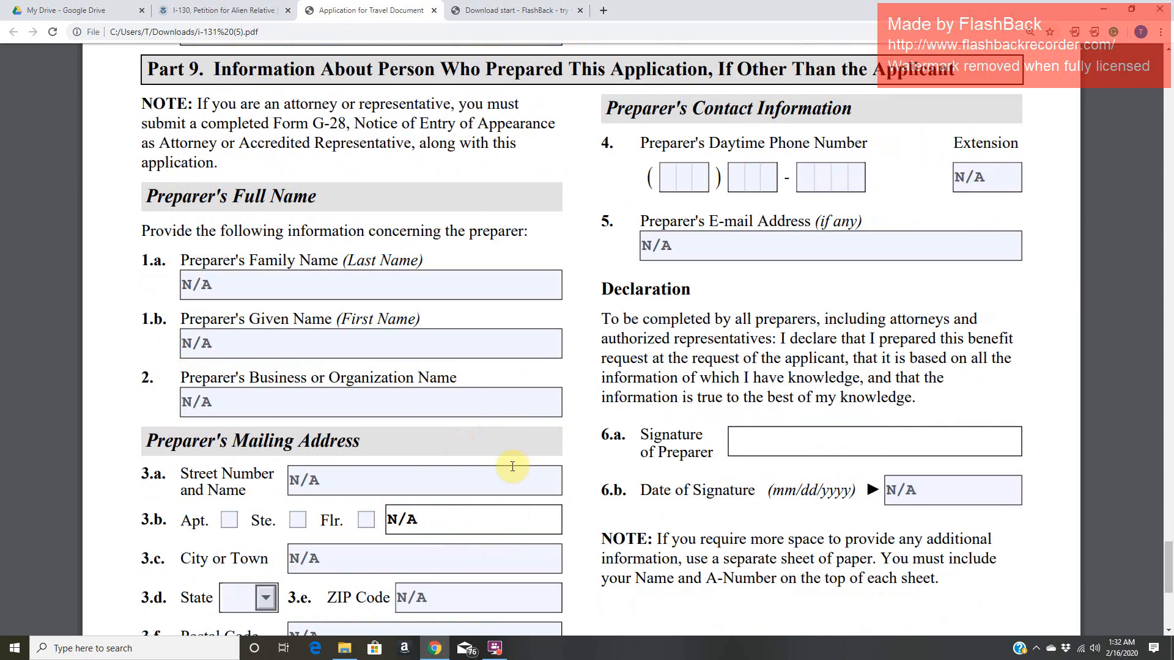
{"action": "left_click", "coordinate": [436, 570]}
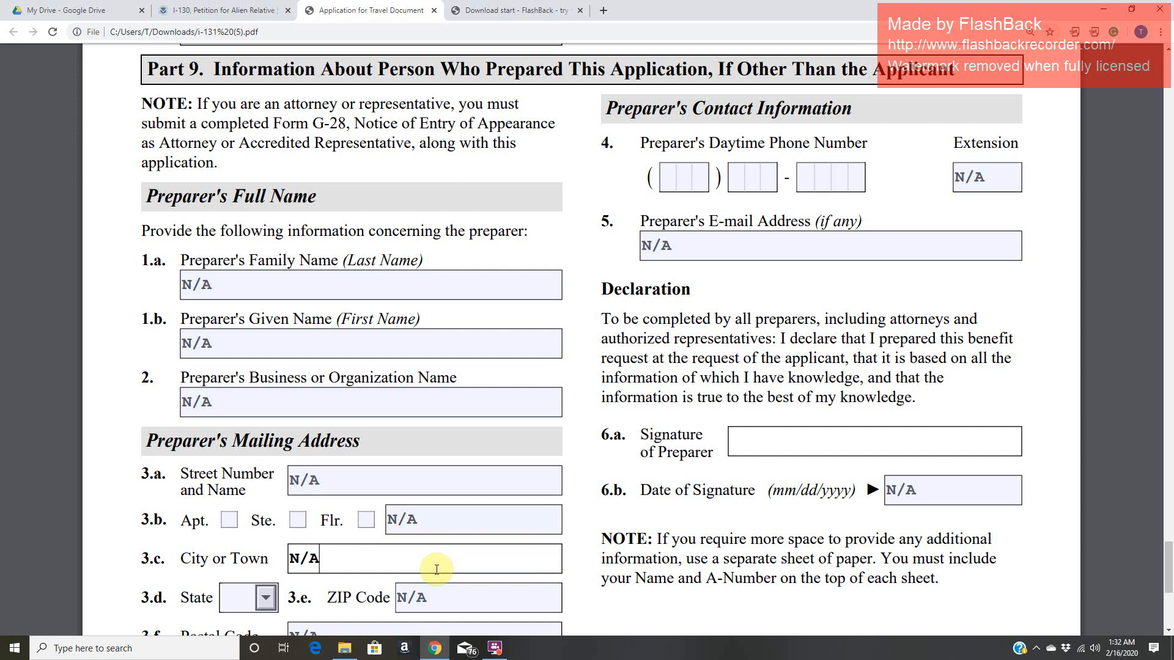
{"action": "scroll", "coordinate": [437, 569], "scroll_direction": "down", "scroll_amount": 5}
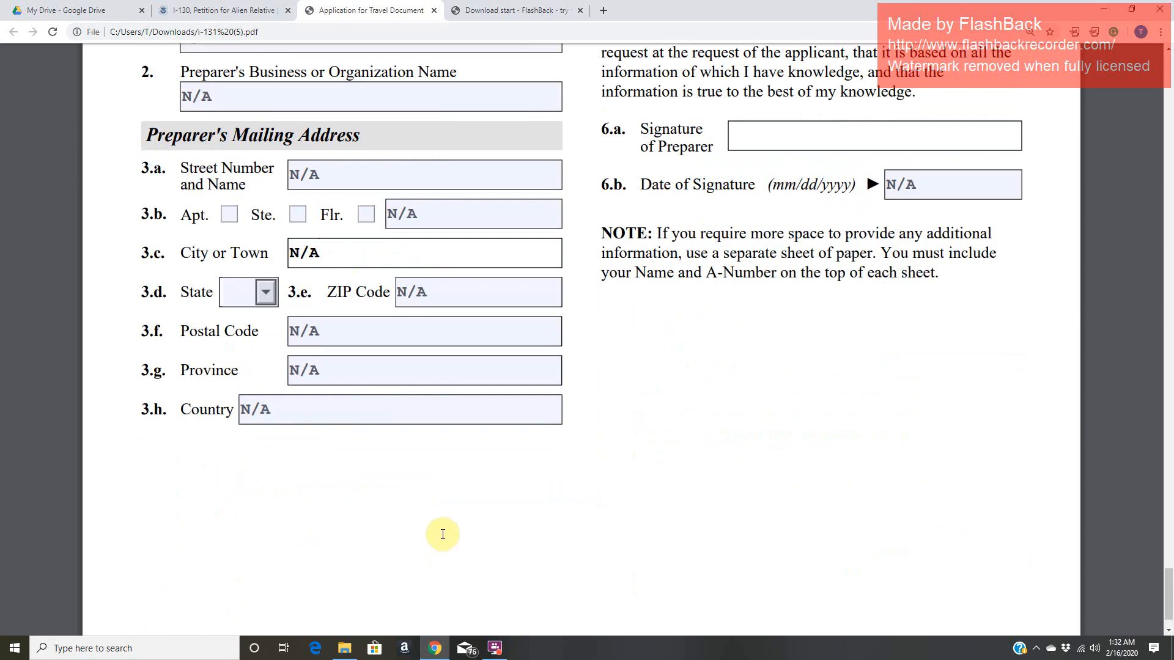